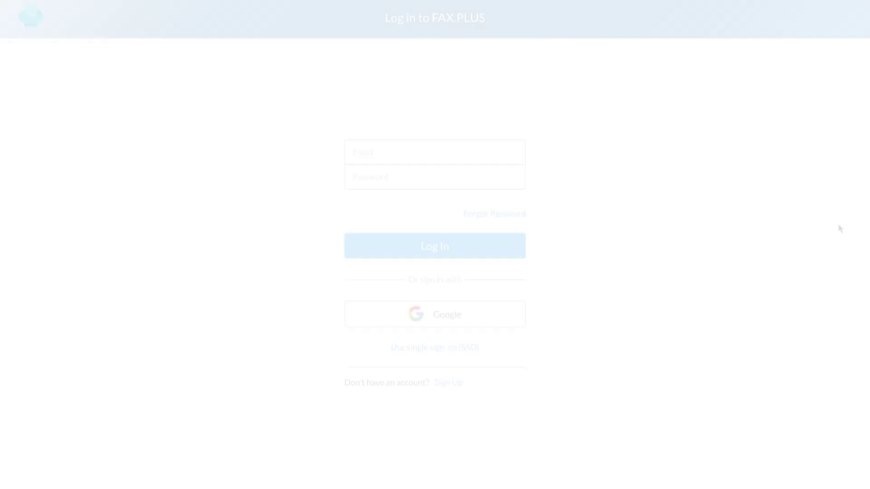
# Log in to FAX.PLUS with the autofilled saved email and password.
pyautogui.click(436, 150)
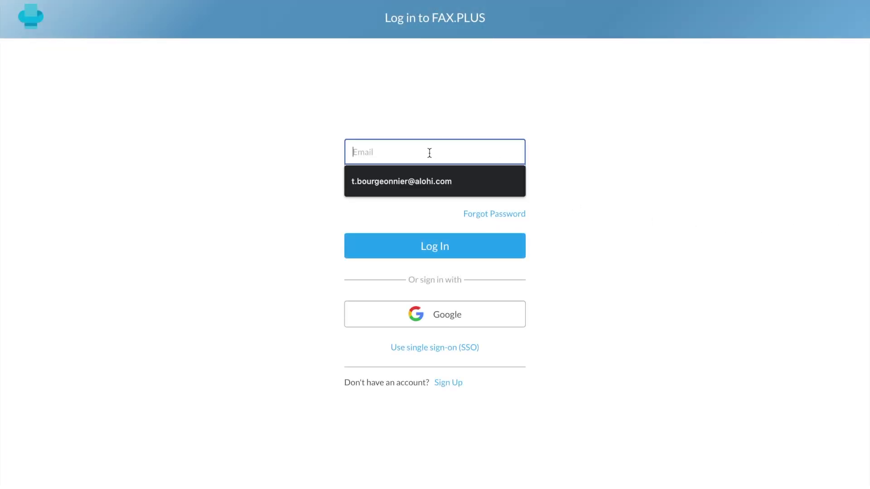
pyautogui.click(460, 182)
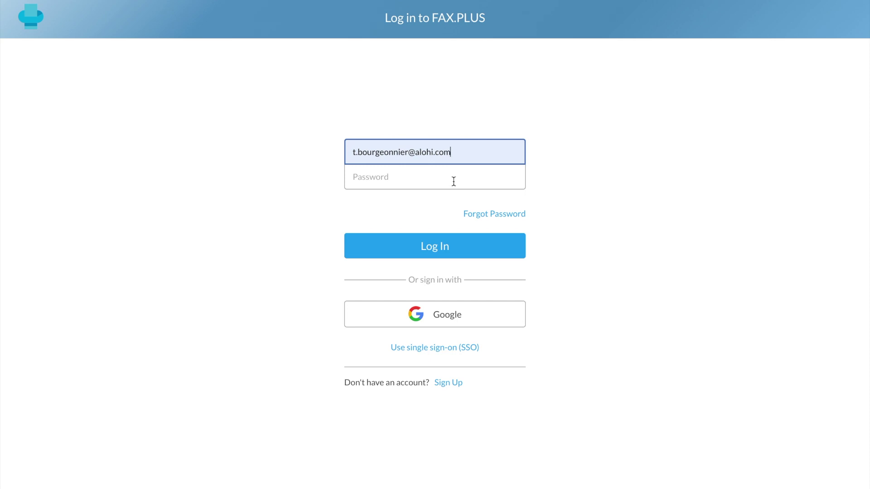
pyautogui.click(453, 180)
pyautogui.write('•')
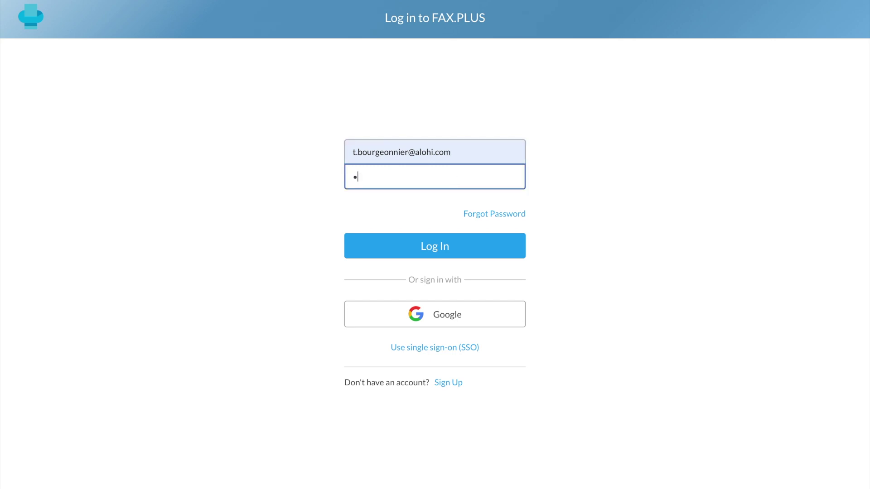
pyautogui.write('•••••••')
pyautogui.write('•••••')
pyautogui.write('••')
pyautogui.press('Return')
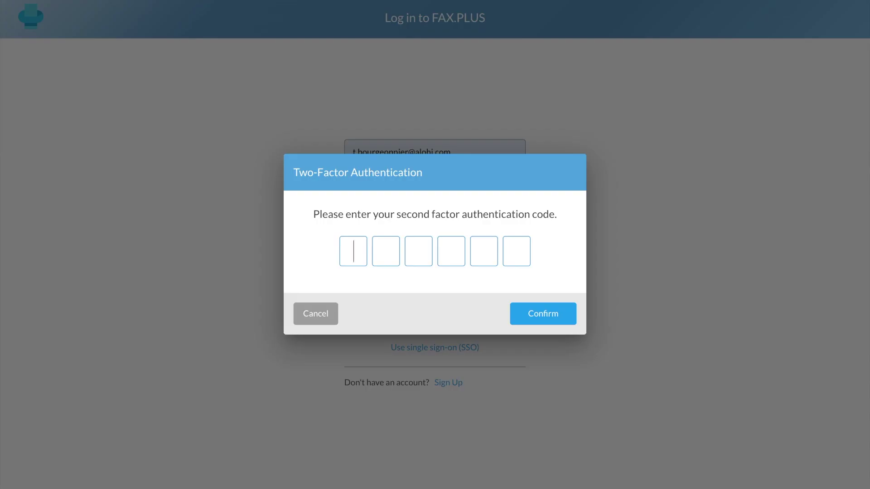
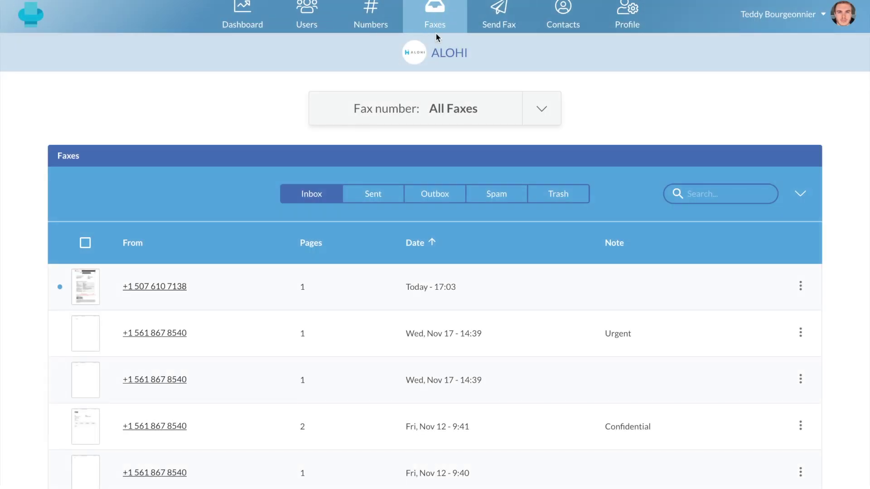
# Check the fax number filter, then sort the inbox by sender, date and page count.
pyautogui.click(541, 109)
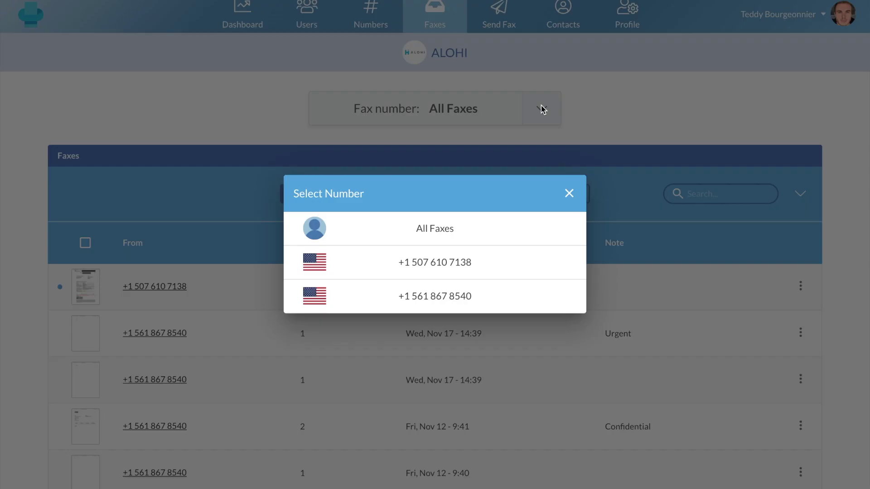
pyautogui.click(569, 193)
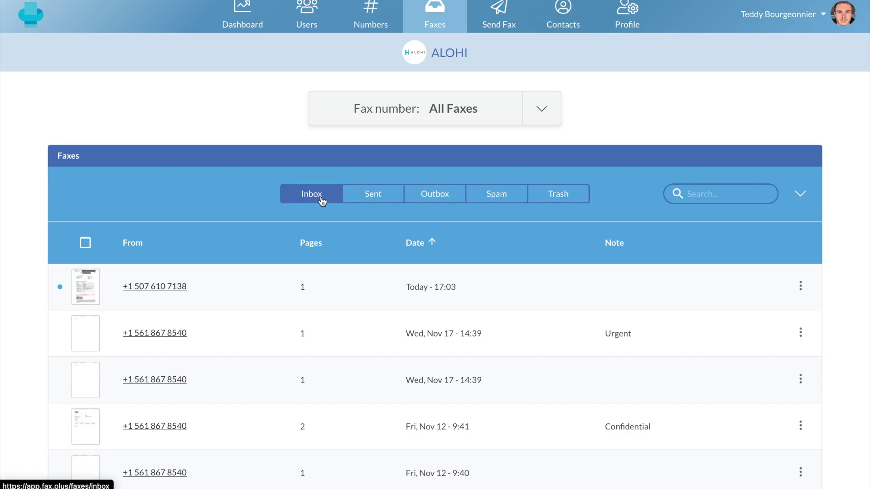
pyautogui.scroll(-5, 206, 330)
pyautogui.scroll(2, 206, 330)
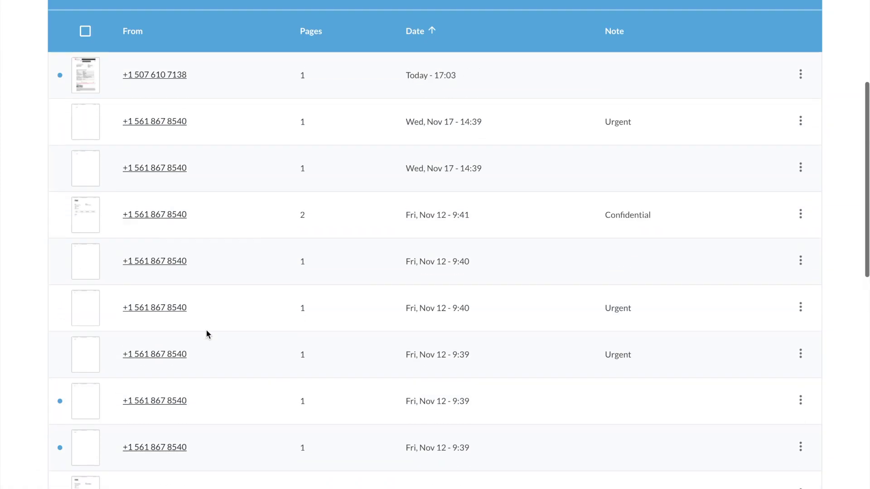
pyautogui.scroll(3, 200, 324)
pyautogui.click(137, 246)
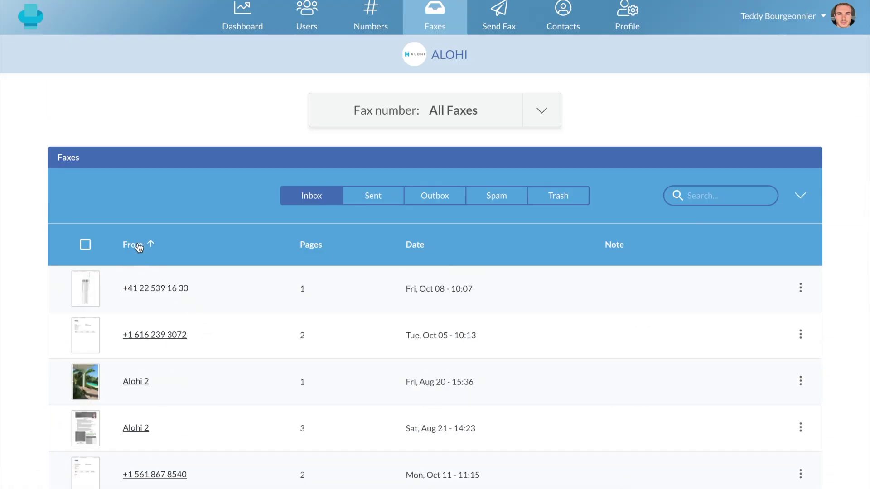
pyautogui.click(415, 250)
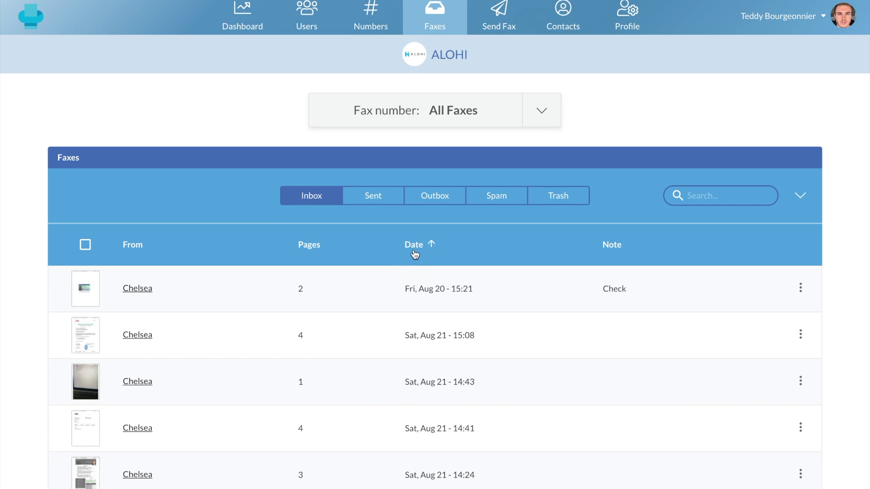
pyautogui.click(320, 249)
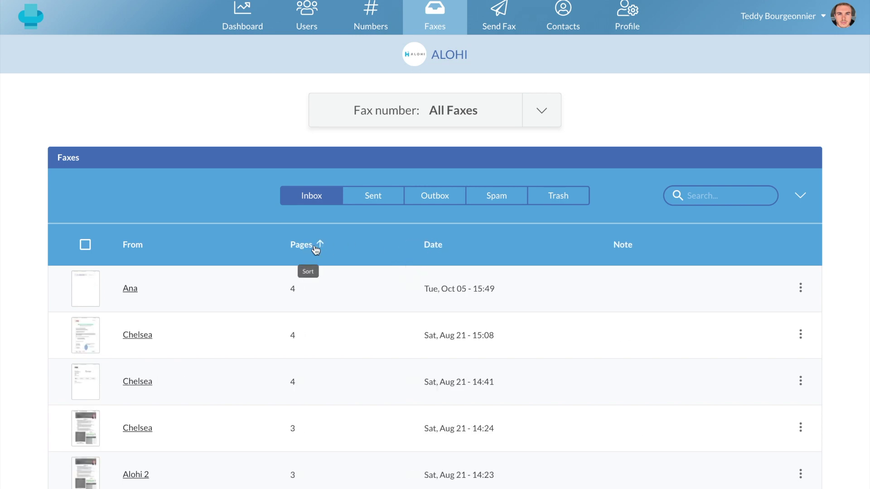
# Open Add Note for the first fax and dismiss it.
pyautogui.click(801, 288)
pyautogui.click(816, 402)
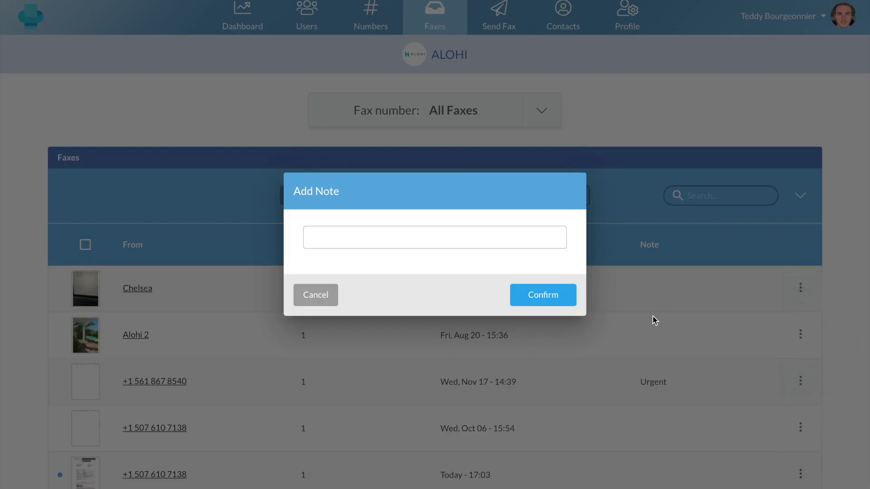
pyautogui.click(543, 295)
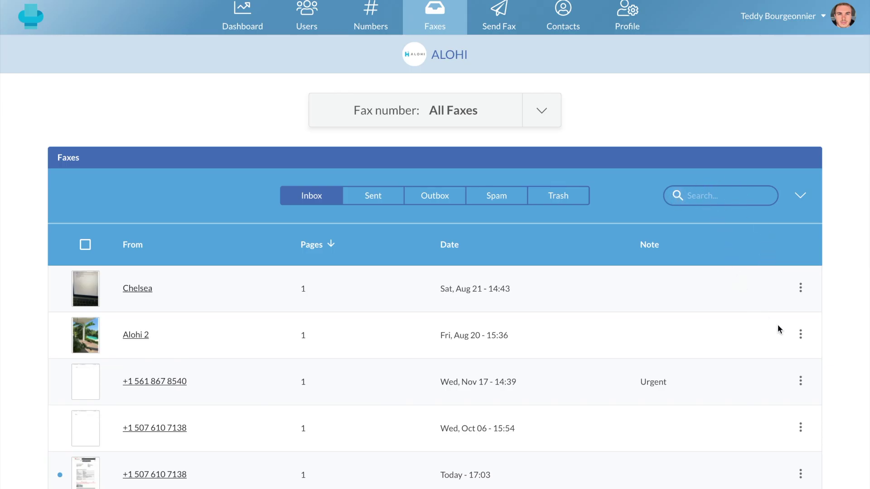
# View the Chelsea fax's delivery status, then blacklist the sender of today's 17:03 fax.
pyautogui.click(800, 288)
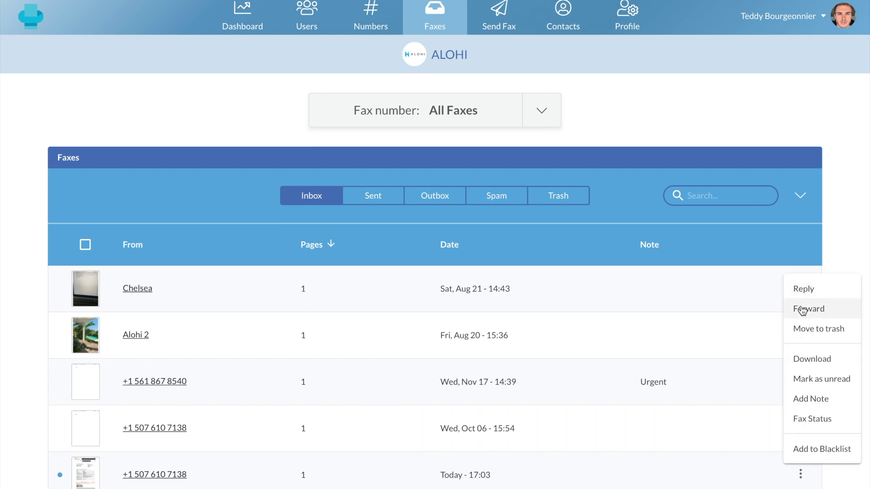
pyautogui.click(812, 418)
pyautogui.click(510, 326)
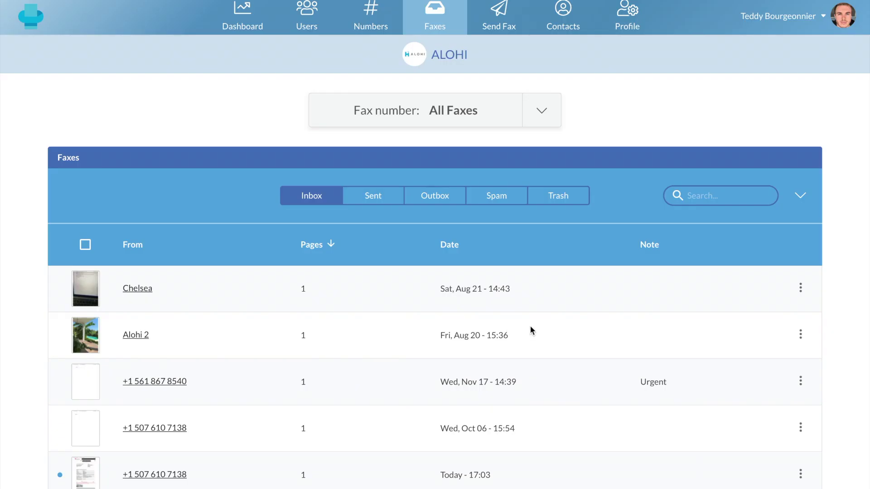
pyautogui.scroll(-2, 530, 327)
pyautogui.click(799, 349)
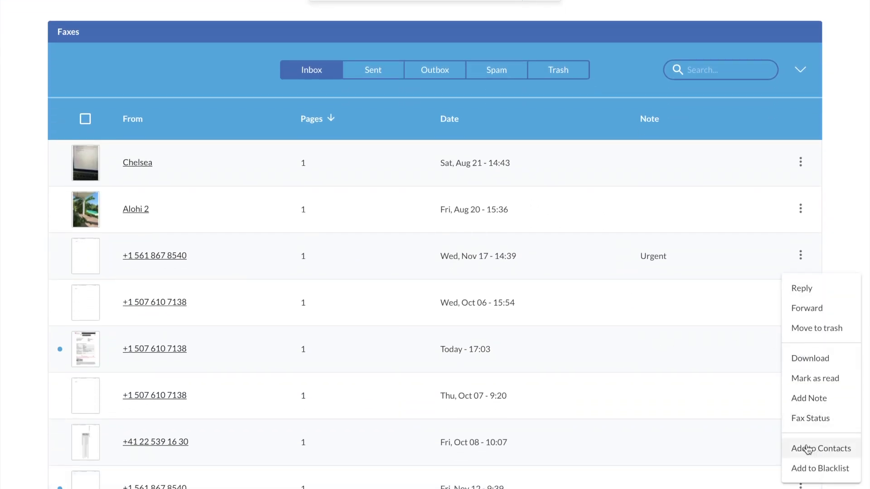
pyautogui.click(800, 468)
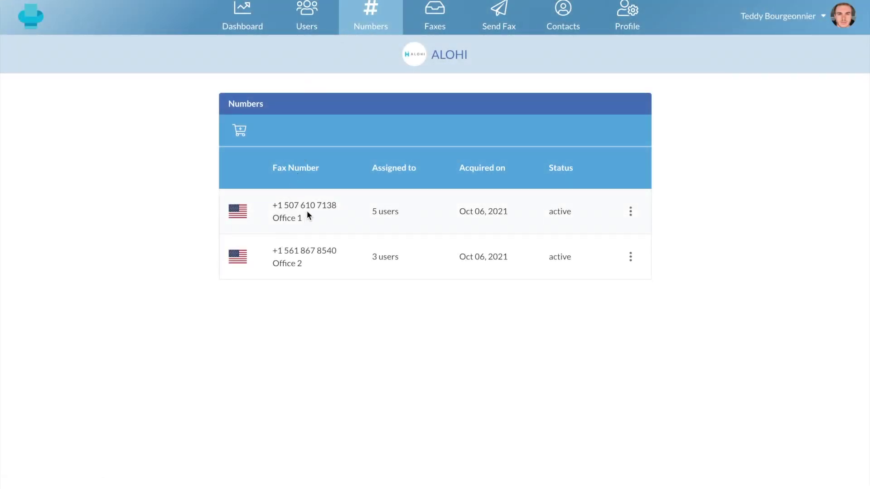
# Buy a random United States fax number in the Atlanta area code with credit.
pyautogui.click(239, 132)
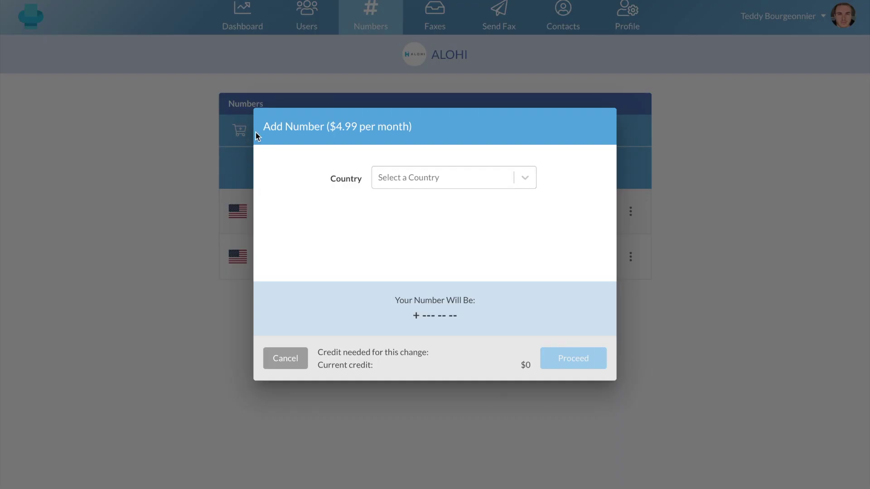
pyautogui.click(422, 180)
pyautogui.scroll(-2, 466, 289)
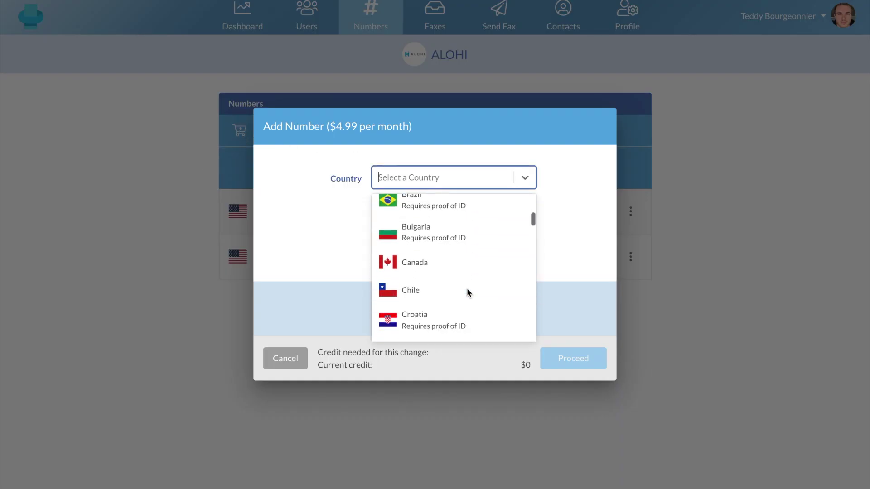
pyautogui.scroll(-2, 467, 289)
pyautogui.scroll(-3, 468, 289)
pyautogui.scroll(-3, 467, 289)
pyautogui.scroll(-3, 467, 287)
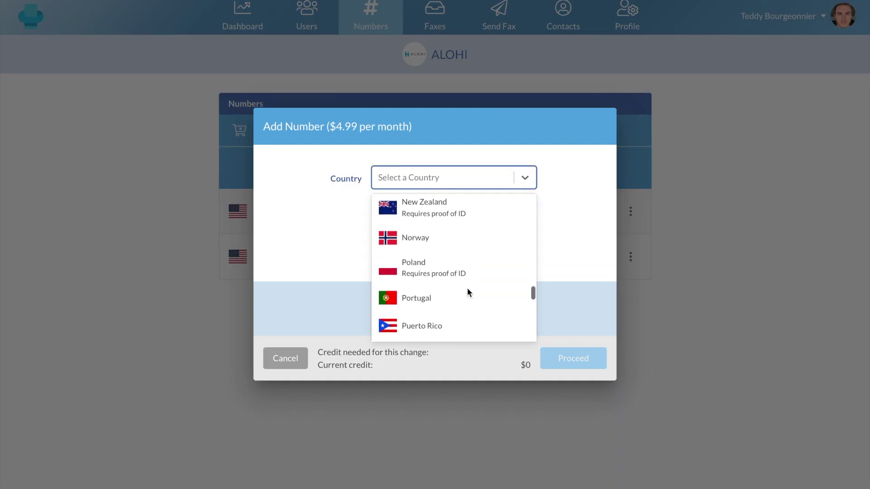
pyautogui.scroll(-3, 466, 288)
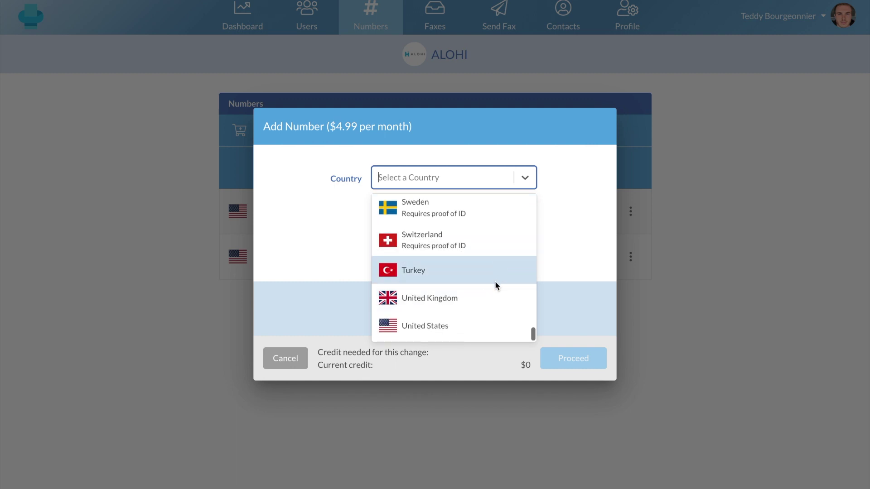
pyautogui.click(446, 327)
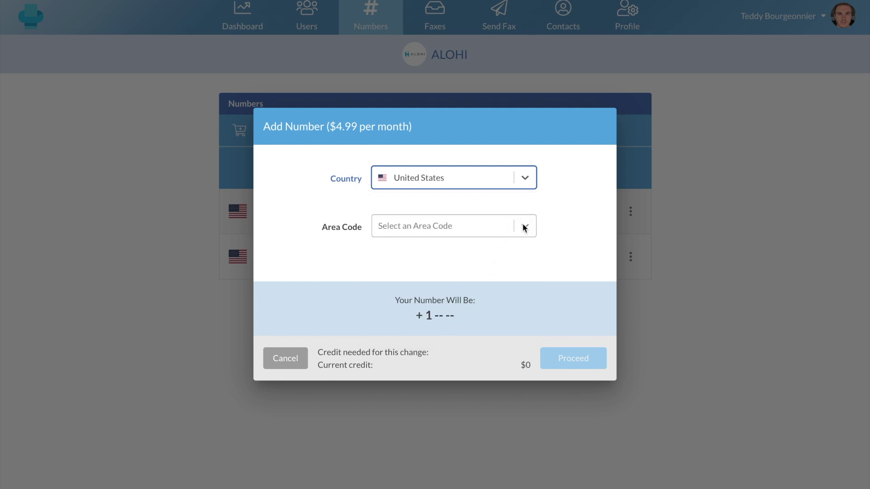
pyautogui.click(522, 224)
pyautogui.scroll(-3, 478, 342)
pyautogui.scroll(-2, 478, 342)
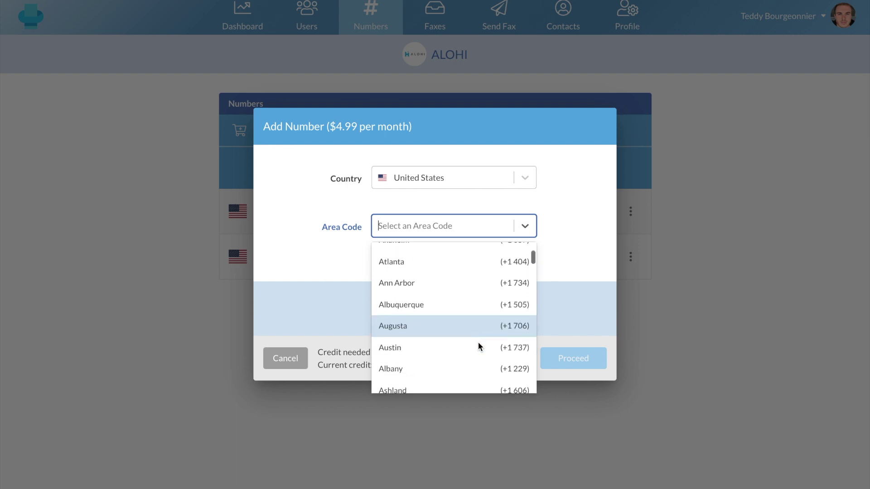
pyautogui.scroll(-2, 465, 333)
pyautogui.click(447, 326)
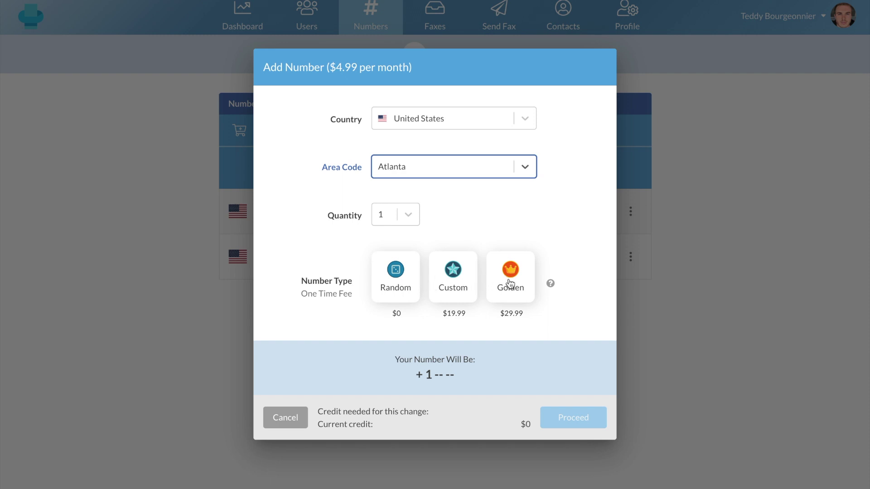
pyautogui.click(401, 280)
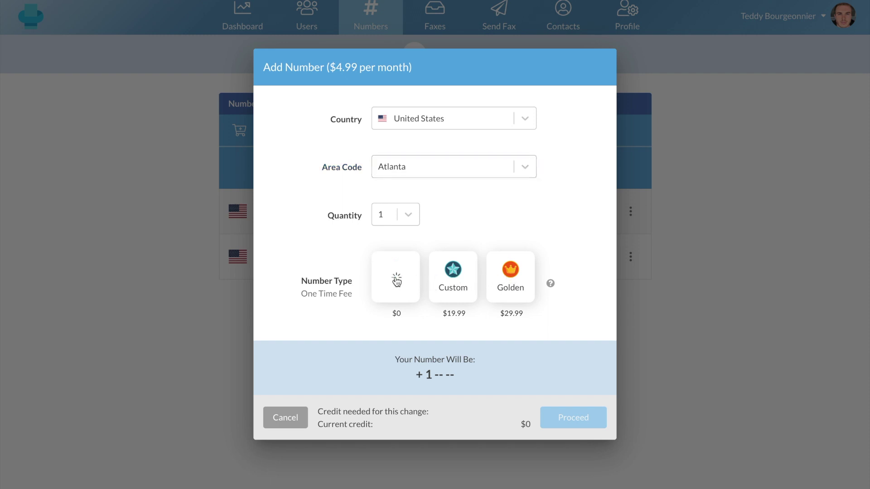
pyautogui.click(570, 418)
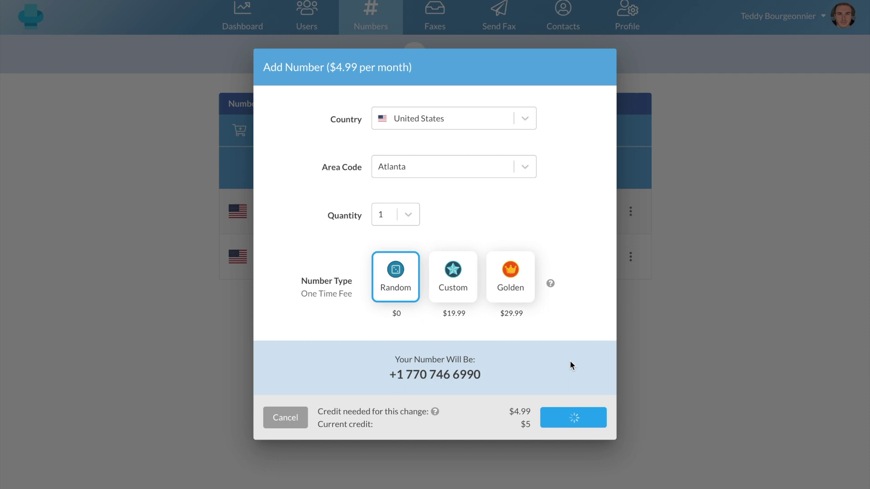
pyautogui.click(570, 360)
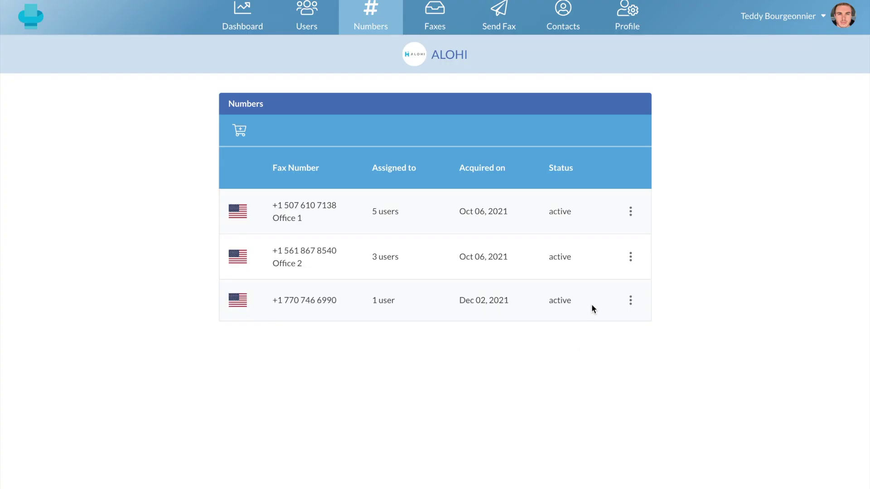
pyautogui.click(630, 300)
pyautogui.click(636, 321)
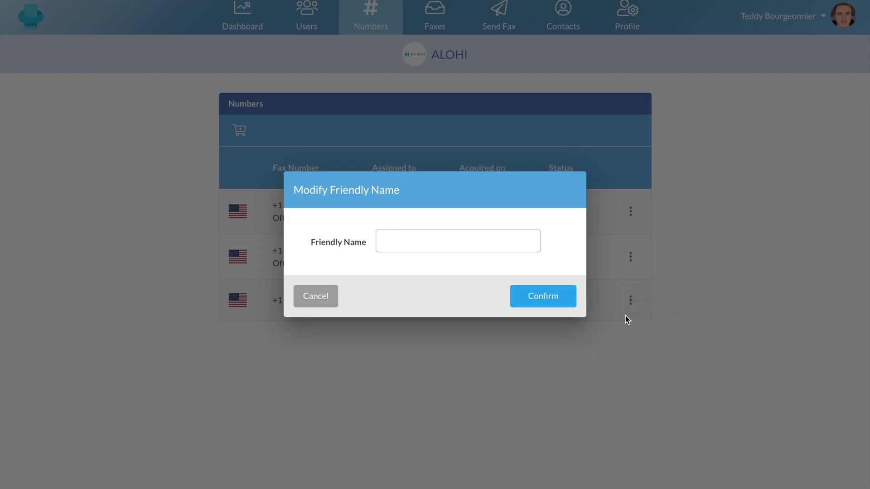
pyautogui.click(405, 242)
pyautogui.write('Off')
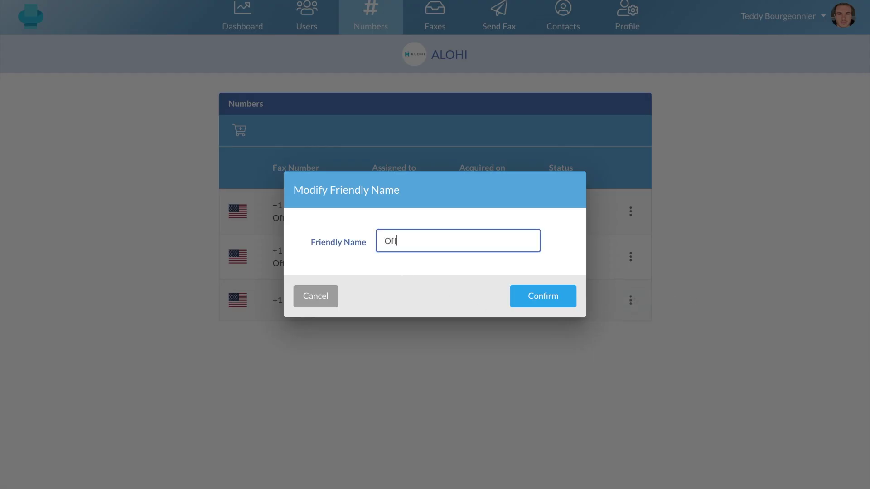
pyautogui.write('ice #')
pyautogui.press('Return')
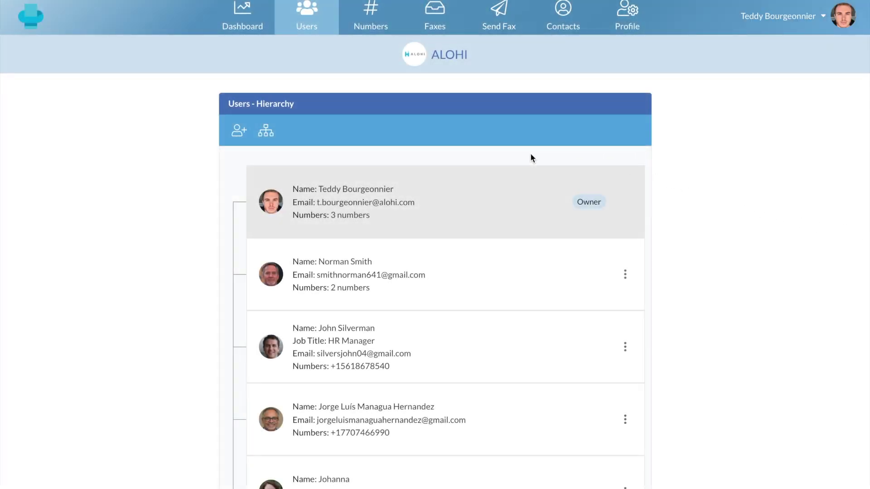
# Open the Invite New User form and cancel it without inviting anyone.
pyautogui.click(240, 135)
pyautogui.click(343, 236)
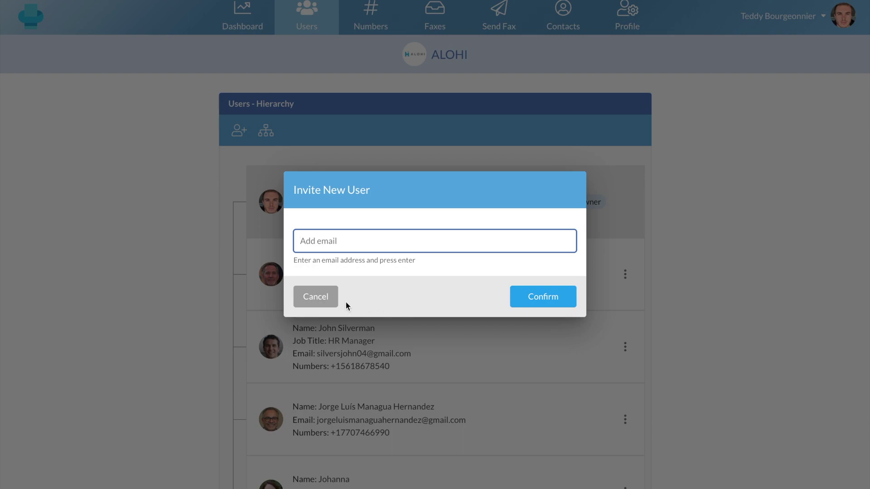
pyautogui.click(324, 302)
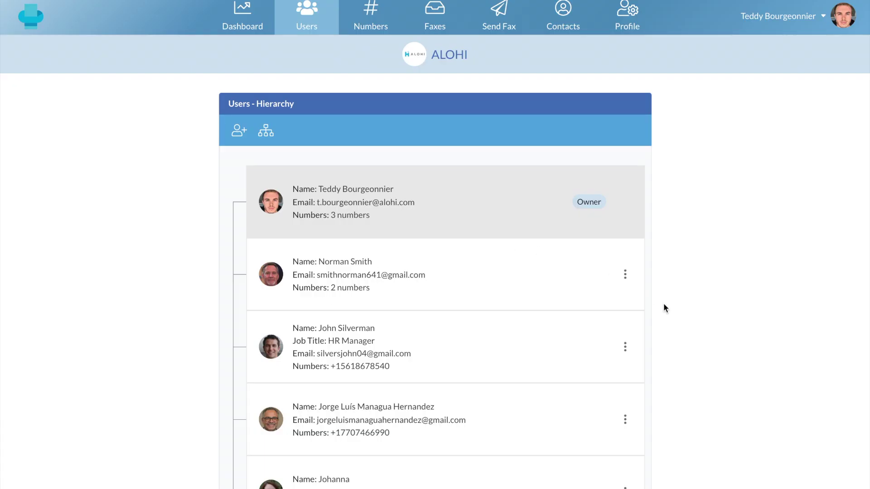
pyautogui.scroll(-2, 664, 308)
pyautogui.scroll(2, 664, 307)
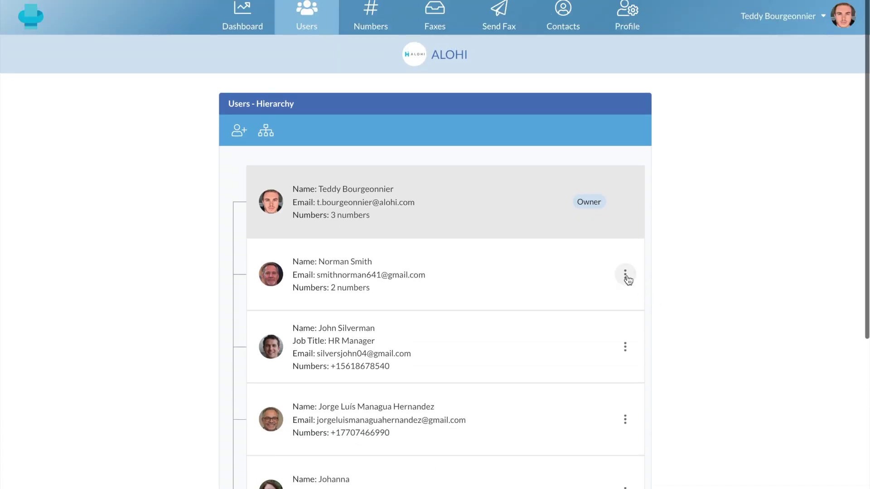
pyautogui.click(626, 275)
pyautogui.click(635, 281)
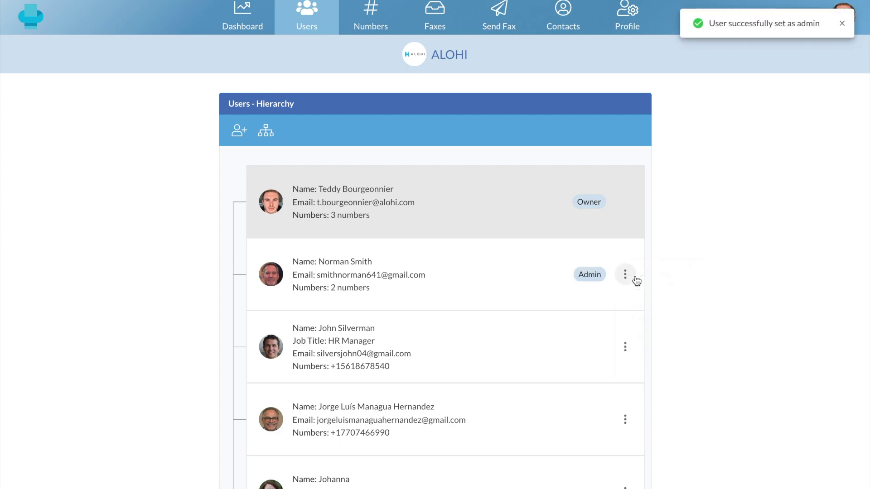
pyautogui.click(626, 347)
pyautogui.click(652, 350)
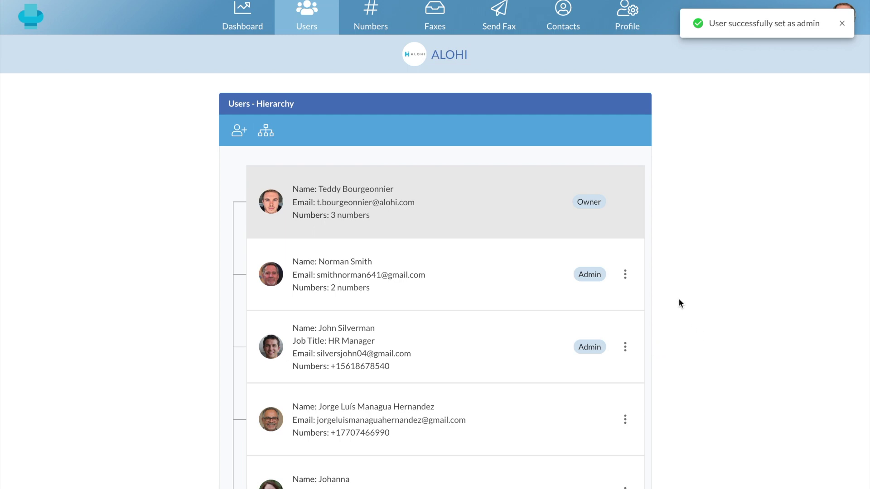
pyautogui.click(626, 275)
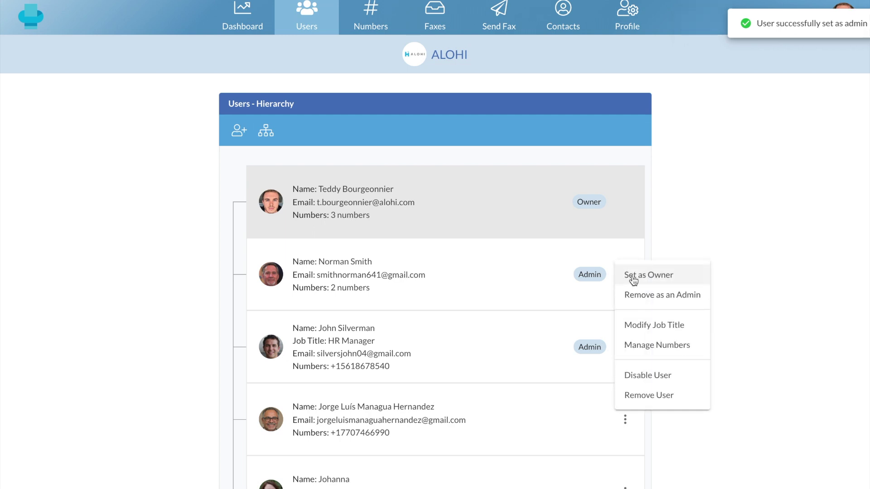
pyautogui.click(647, 297)
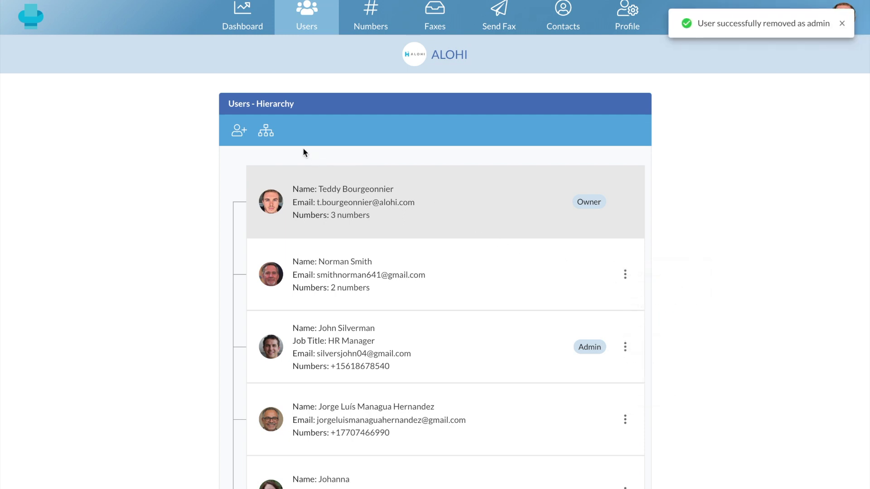
pyautogui.click(266, 131)
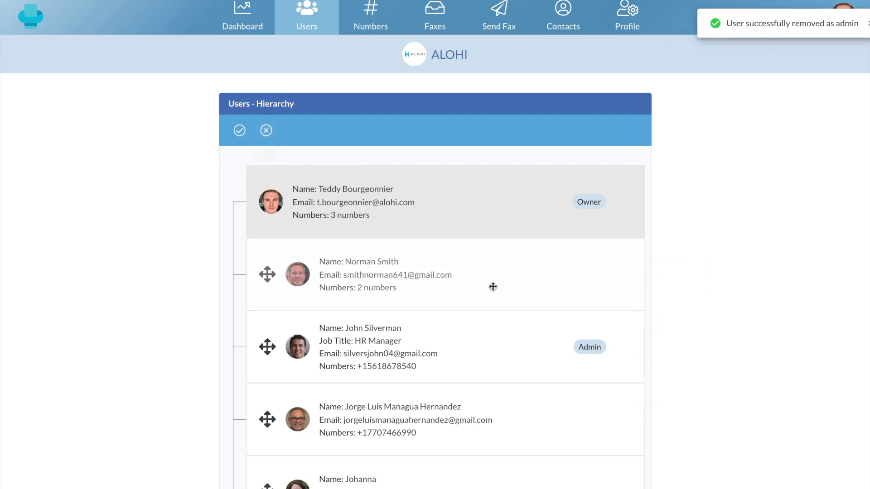
pyautogui.moveTo(492, 288); pyautogui.dragTo(482, 442)
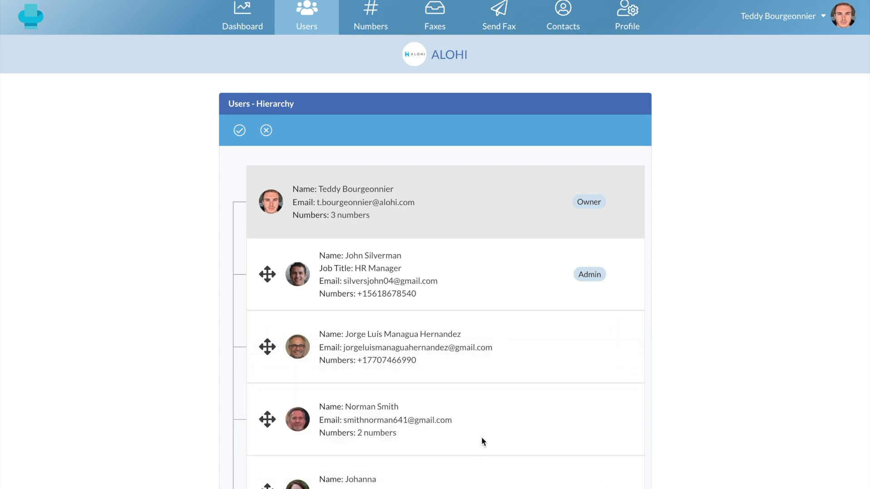
pyautogui.scroll(-1, 481, 440)
pyautogui.moveTo(476, 421)
pyautogui.mouseDown()
pyautogui.moveTo(473, 314)
pyautogui.moveTo(460, 270)
pyautogui.moveTo(482, 265)
pyautogui.mouseUp()
pyautogui.scroll(-1, 488, 381)
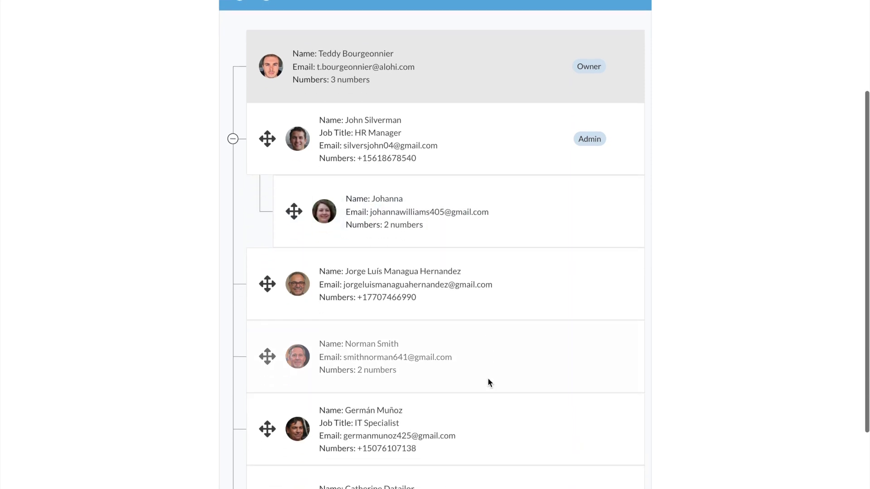
pyautogui.scroll(-1, 487, 379)
pyautogui.moveTo(478, 445)
pyautogui.mouseDown()
pyautogui.moveTo(463, 234)
pyautogui.moveTo(458, 257)
pyautogui.mouseUp()
pyautogui.moveTo(469, 300); pyautogui.dragTo(498, 296)
pyautogui.moveTo(489, 354); pyautogui.dragTo(521, 373)
pyautogui.moveTo(524, 445); pyautogui.dragTo(567, 449)
pyautogui.scroll(3, 573, 356)
pyautogui.scroll(2, 573, 356)
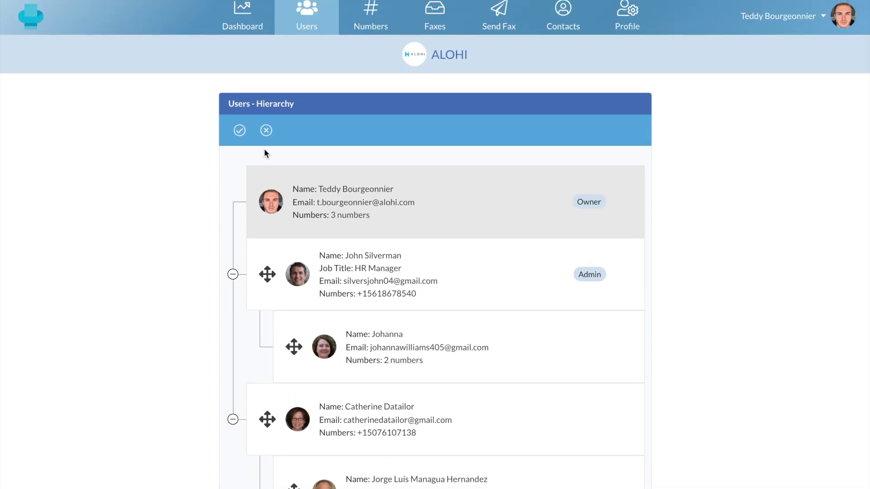
pyautogui.click(240, 130)
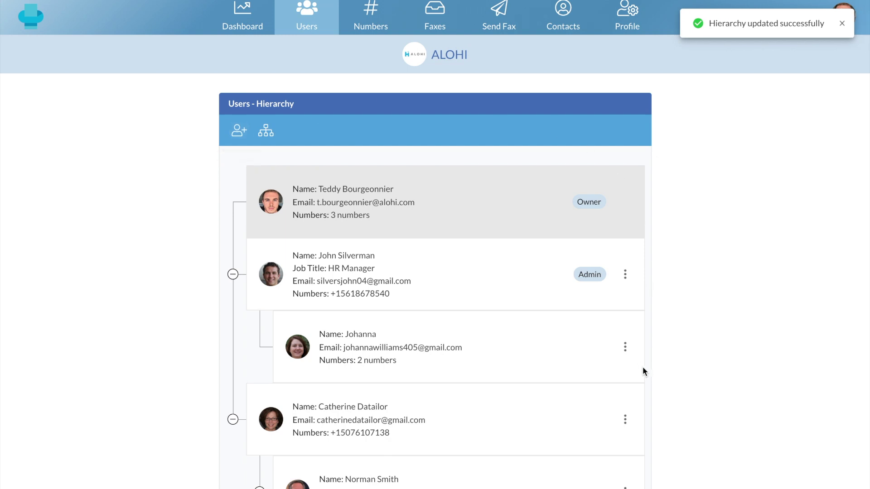
pyautogui.click(624, 420)
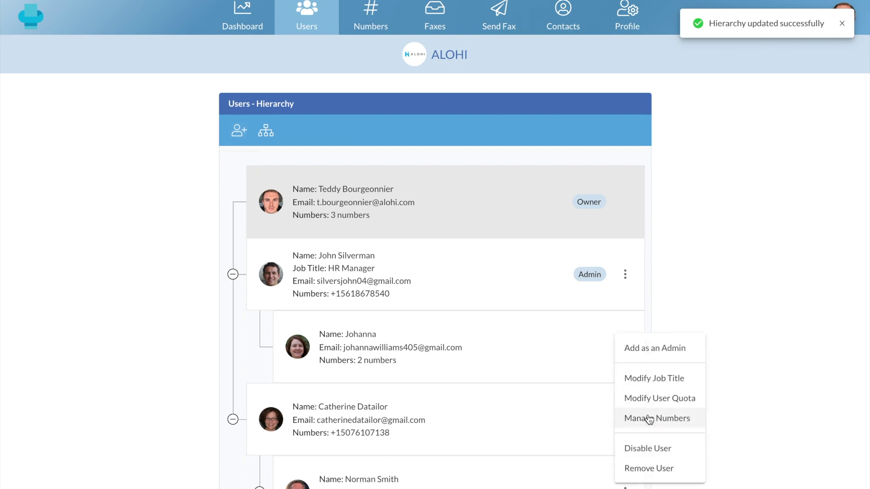
pyautogui.click(652, 418)
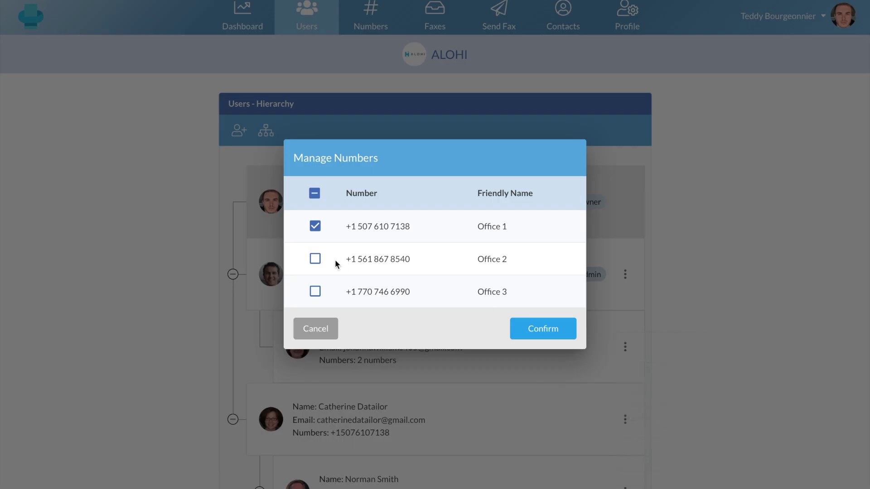
pyautogui.click(317, 260)
pyautogui.click(547, 329)
# Change the nested user's Monthly Send Quota from 3000 to 200.
pyautogui.click(626, 348)
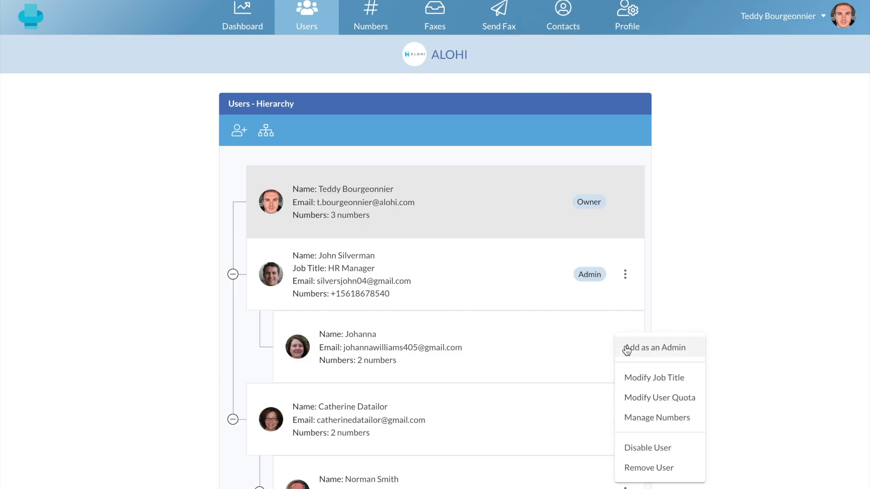
pyautogui.click(675, 398)
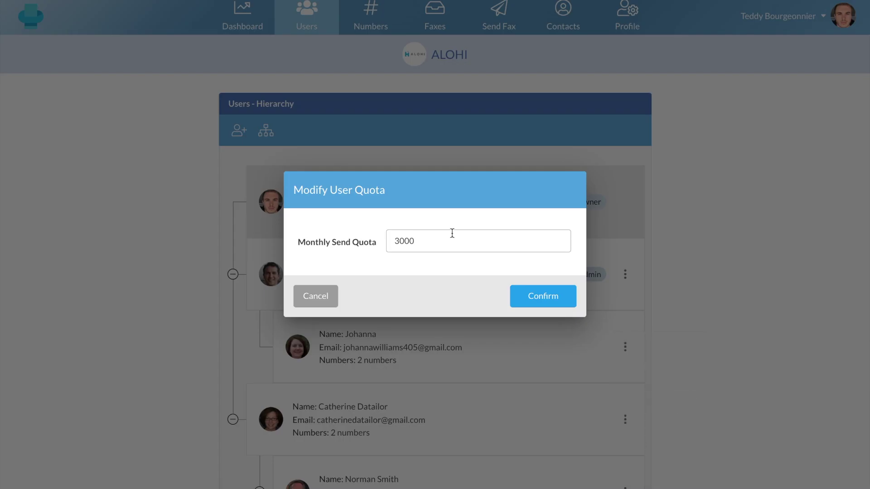
pyautogui.click(406, 239)
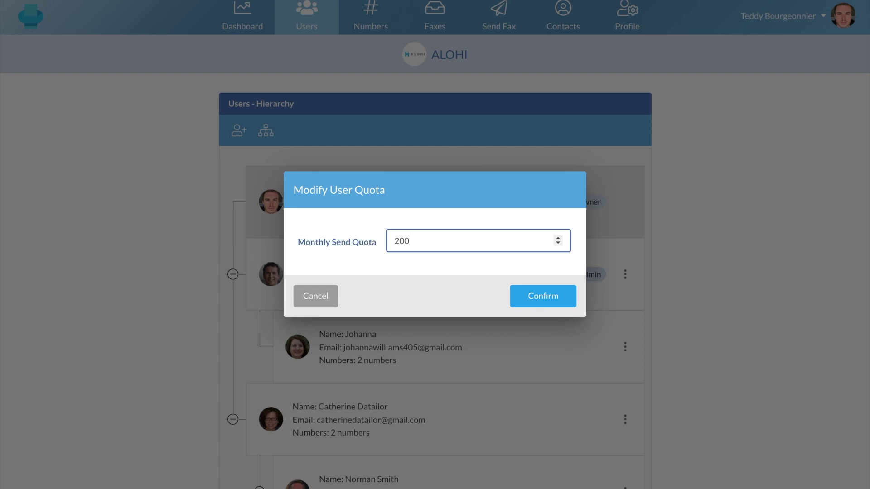
pyautogui.click(529, 299)
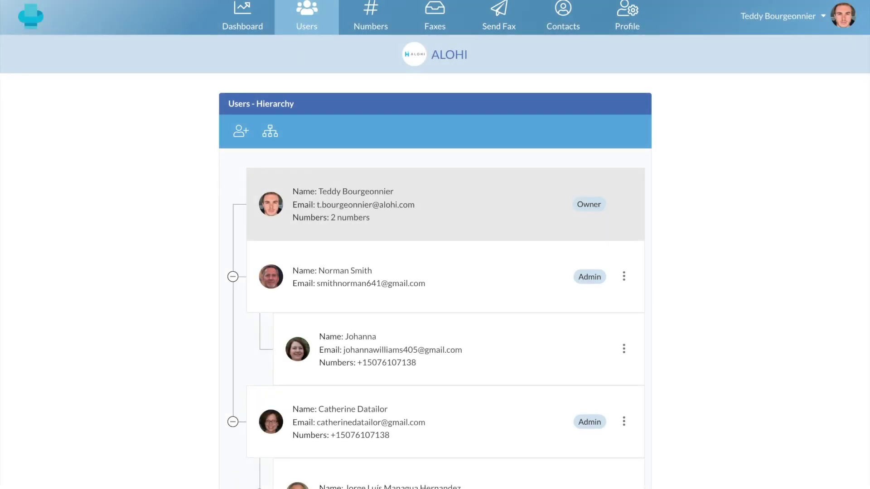
# Show dashboard Users Consumption as a table and look at the billing period list.
pyautogui.click(252, 27)
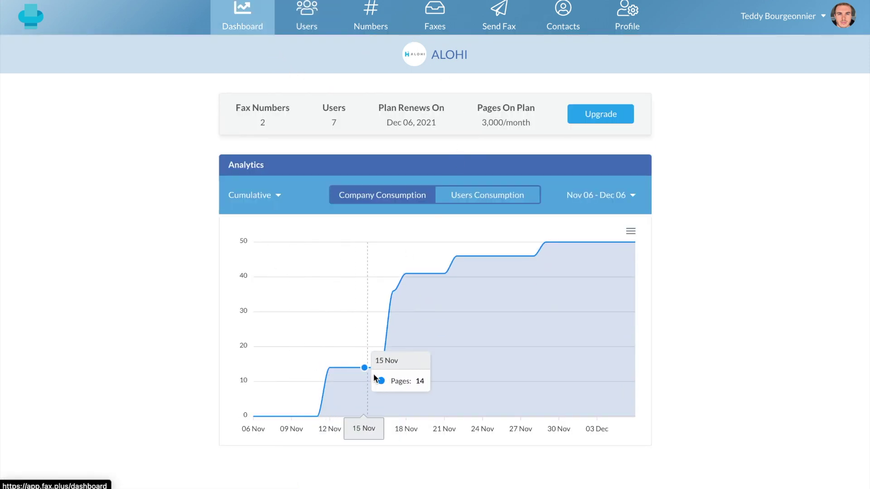
pyautogui.moveTo(525, 326)
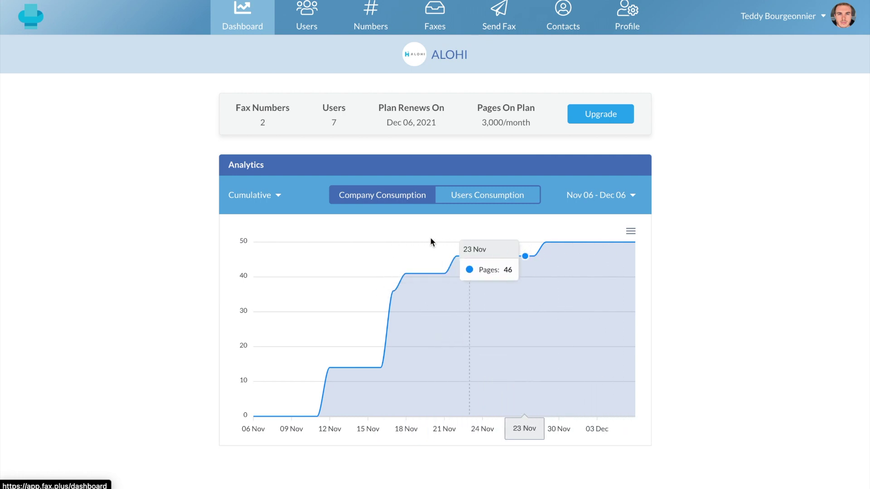
pyautogui.click(251, 195)
pyautogui.click(265, 218)
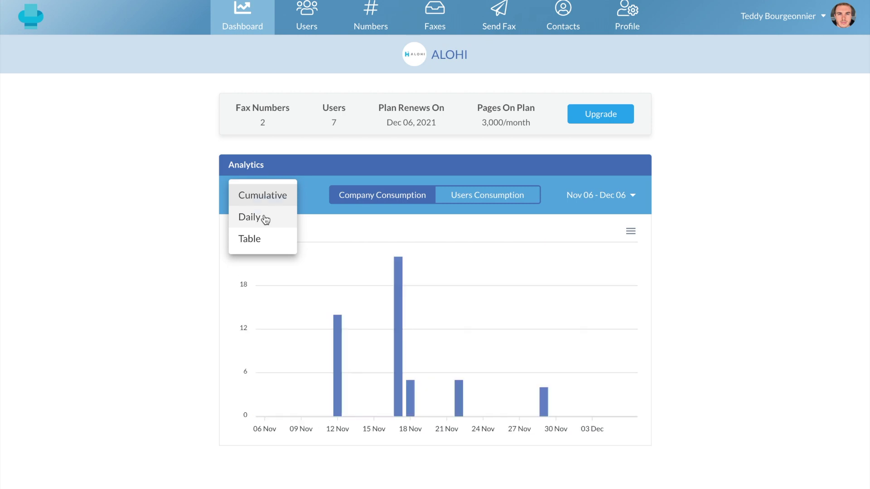
pyautogui.click(472, 200)
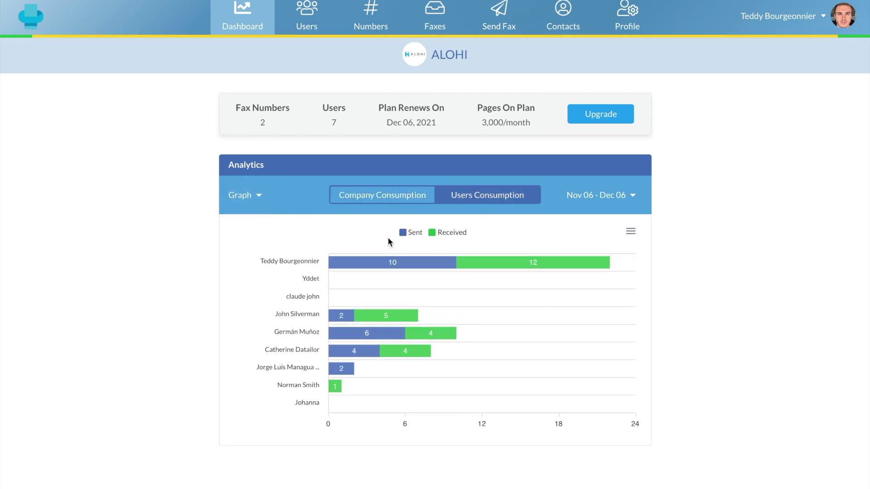
pyautogui.click(248, 195)
pyautogui.click(249, 218)
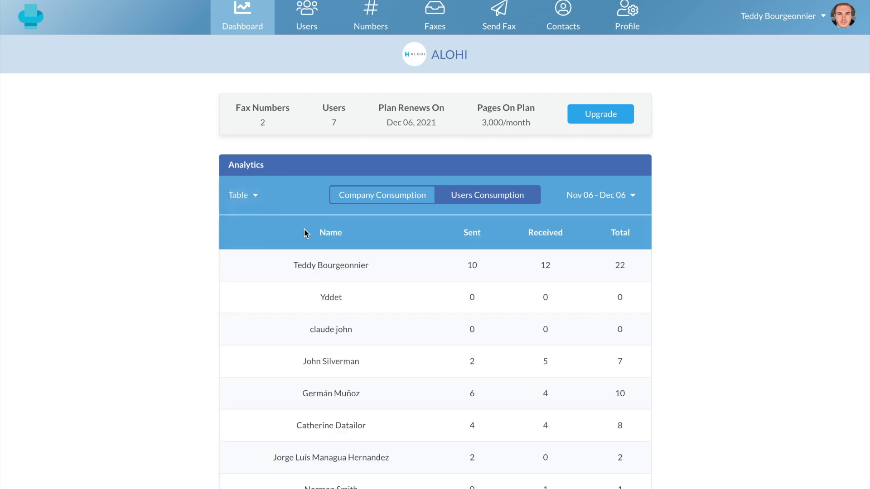
pyautogui.scroll(-1, 432, 311)
pyautogui.scroll(-1, 432, 311)
pyautogui.scroll(1, 431, 310)
pyautogui.scroll(1, 432, 310)
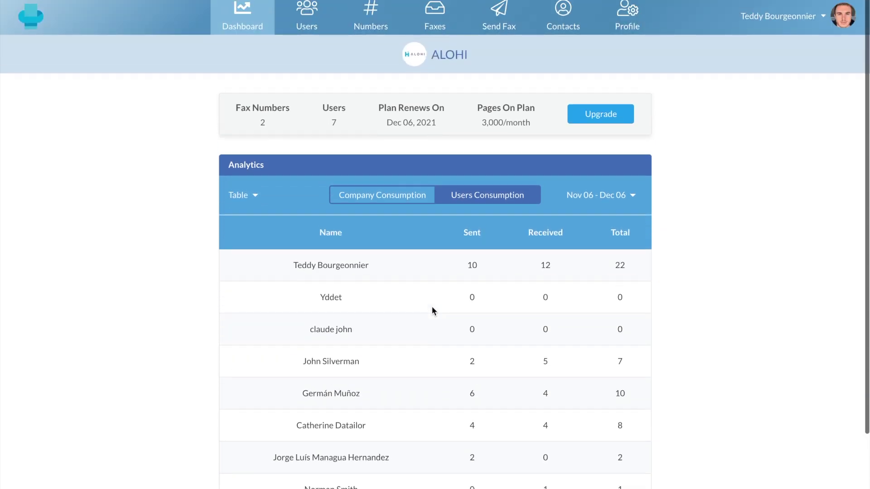
pyautogui.click(613, 197)
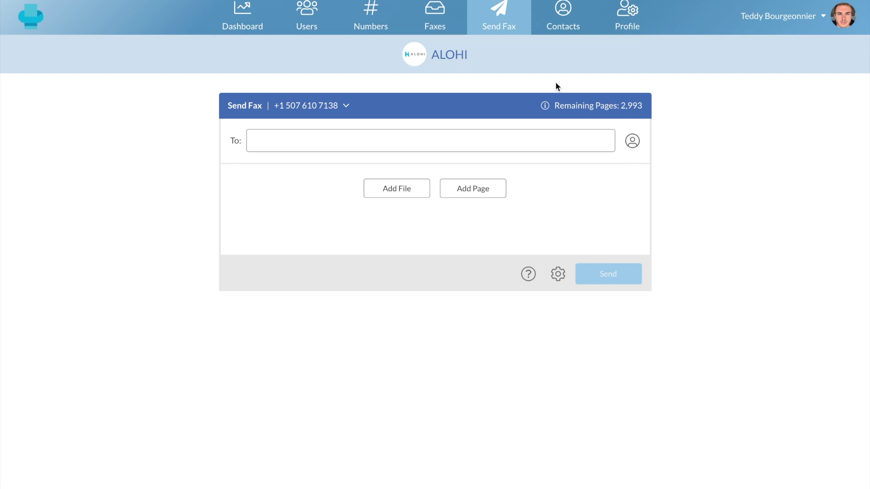
pyautogui.click(344, 106)
pyautogui.click(385, 130)
pyautogui.click(257, 26)
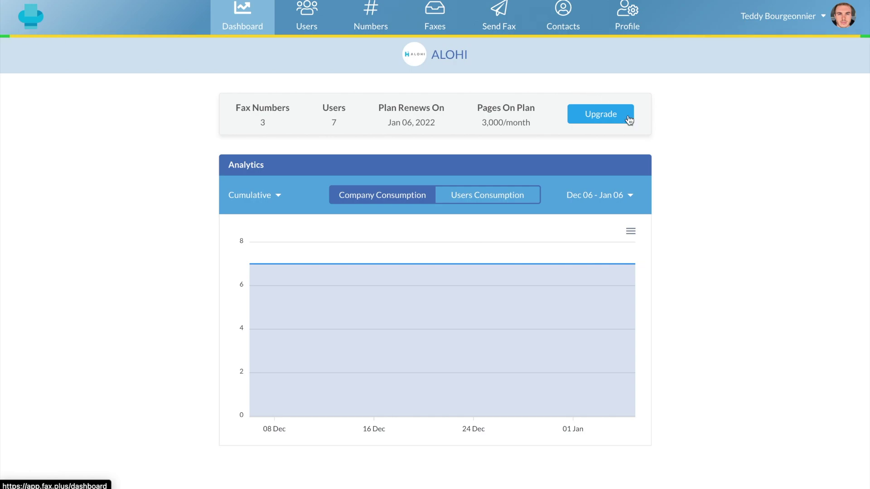
pyautogui.click(590, 116)
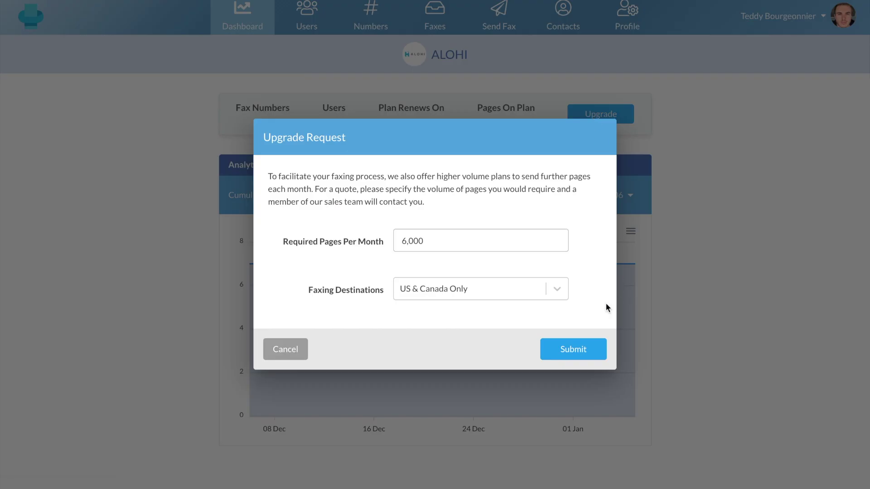
pyautogui.click(287, 360)
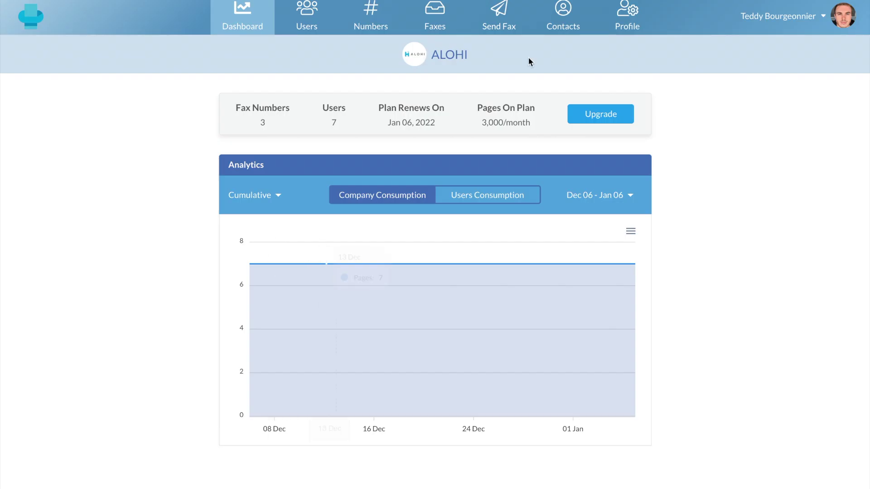
pyautogui.click(499, 18)
pyautogui.click(380, 136)
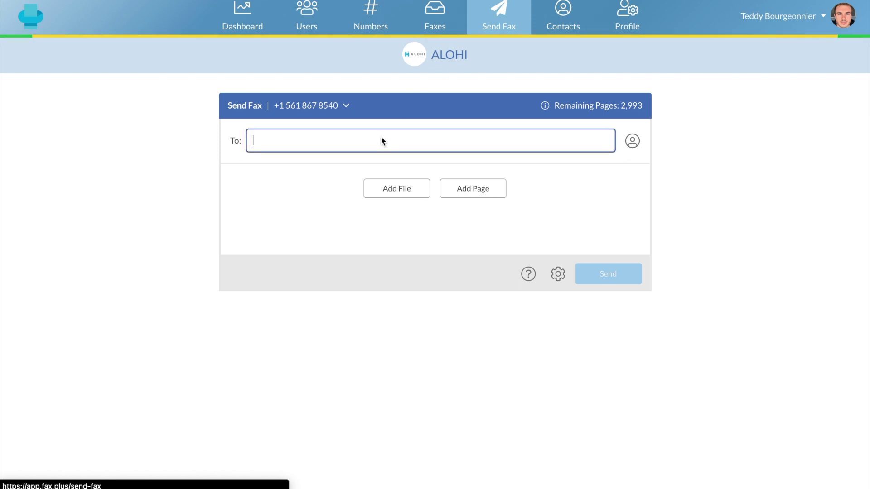
pyautogui.write('+15')
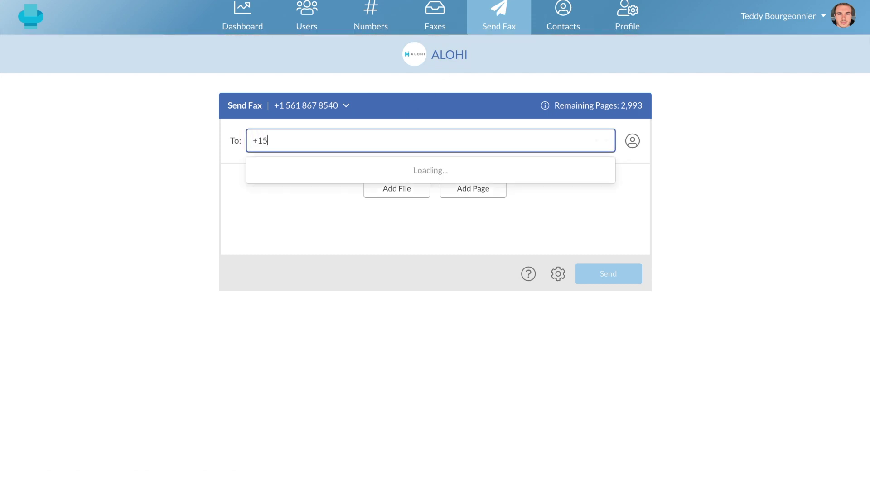
pyautogui.write('6')
pyautogui.click(284, 180)
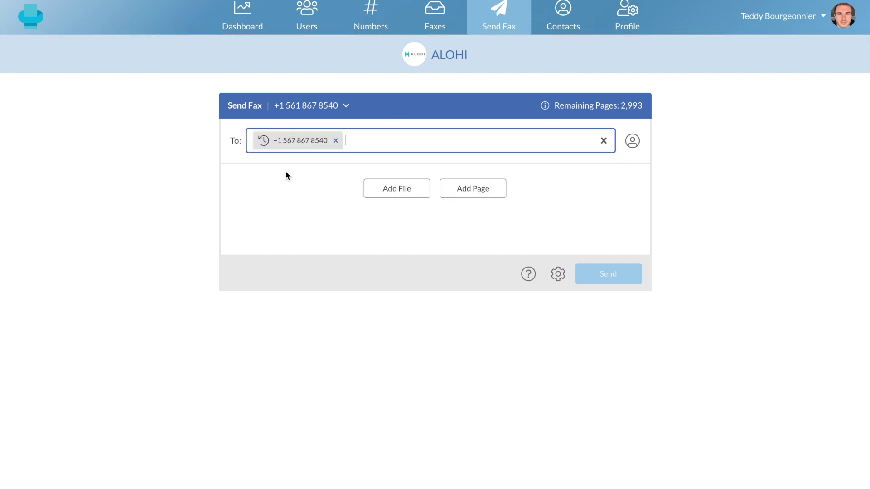
pyautogui.click(630, 144)
pyautogui.click(557, 102)
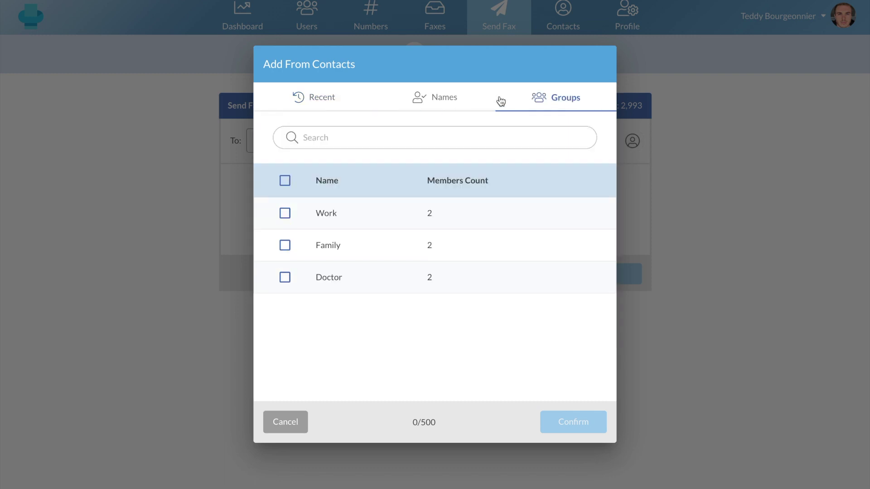
pyautogui.click(445, 103)
pyautogui.click(321, 102)
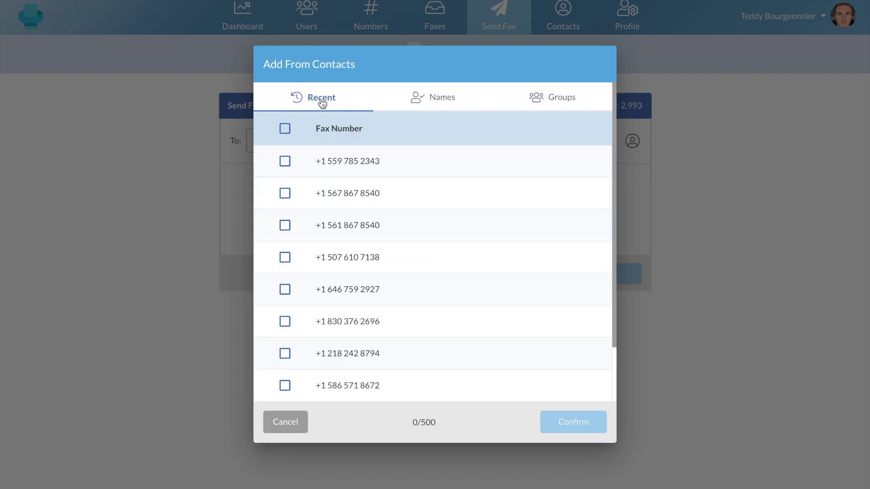
pyautogui.click(292, 429)
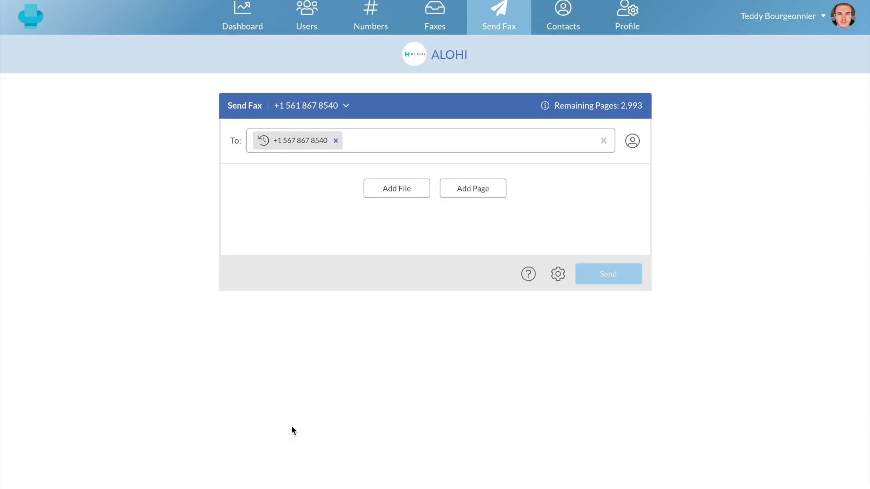
# Attach Contract 1.pdf, then Contract 2.pdf (41.6 KB), from the file picker.
pyautogui.click(387, 188)
pyautogui.click(346, 183)
pyautogui.doubleClick(347, 182)
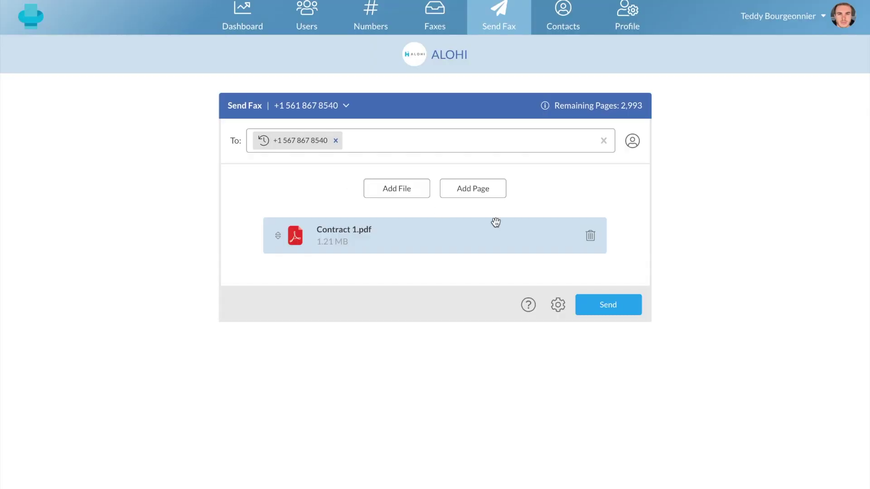
pyautogui.click(406, 190)
pyautogui.click(408, 165)
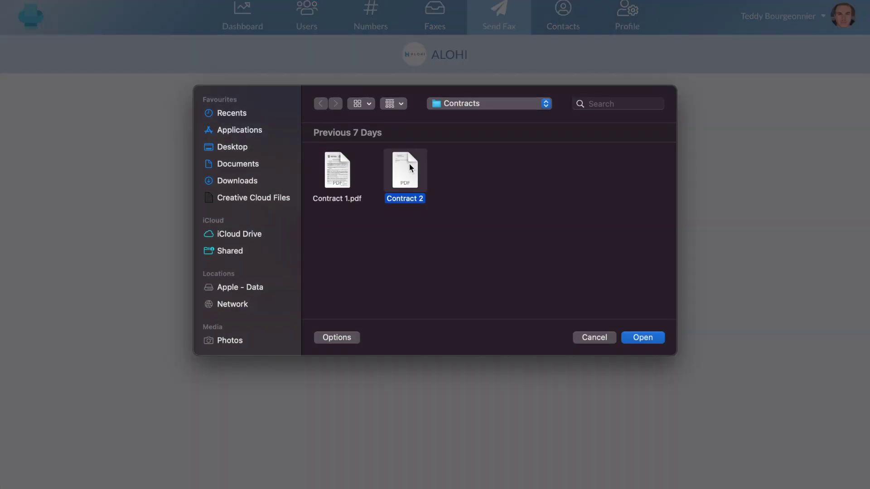
pyautogui.doubleClick(409, 165)
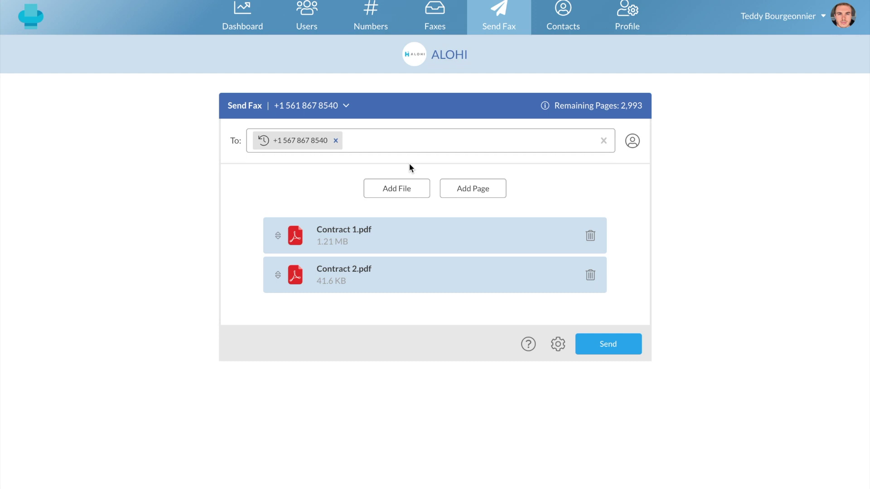
pyautogui.click(467, 190)
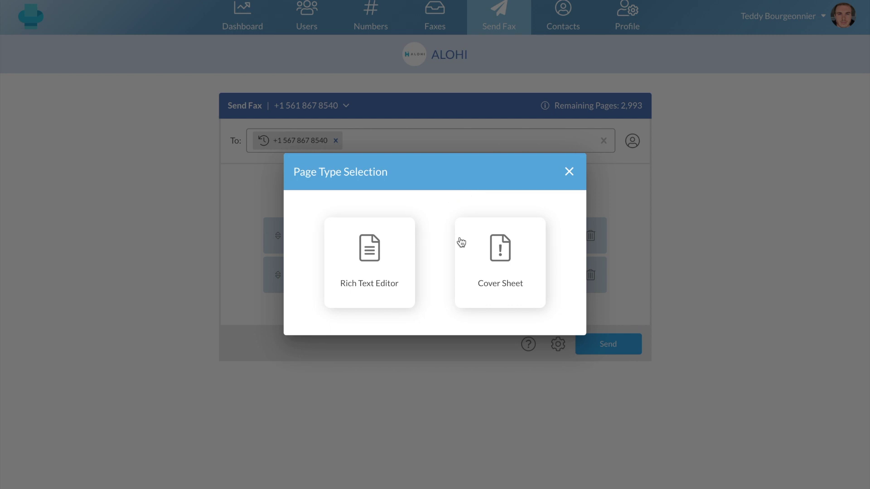
# Add a cover sheet with subject Urgent and a message, ticking Urgent and Confidential.
pyautogui.click(477, 251)
pyautogui.click(381, 210)
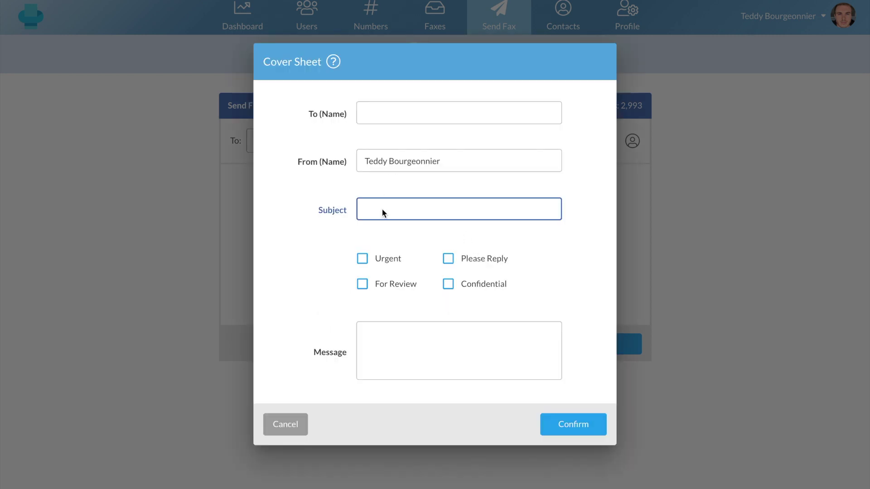
pyautogui.write('Urgent')
pyautogui.click(364, 260)
pyautogui.click(448, 286)
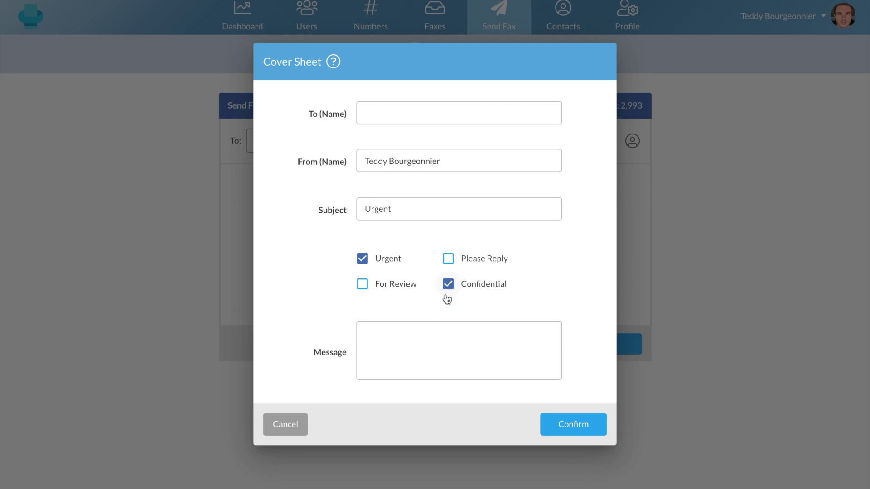
pyautogui.click(419, 334)
pyautogui.write('hey')
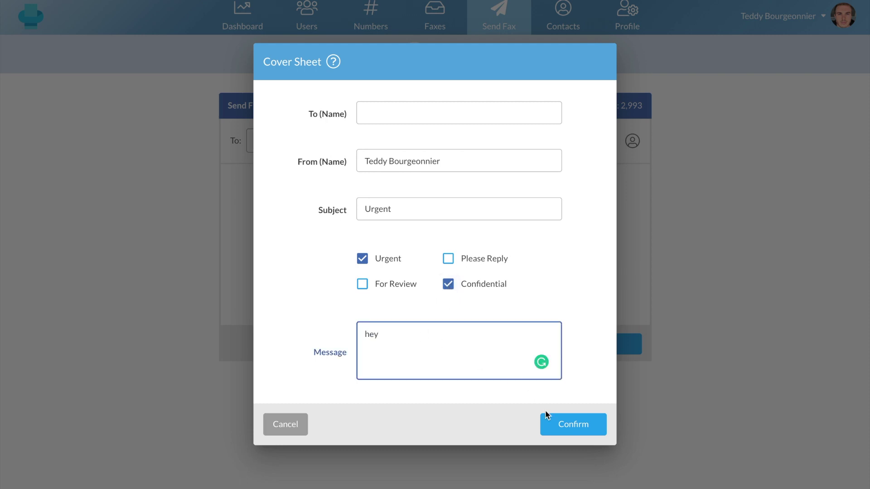
pyautogui.click(572, 425)
# Reorder the attachments so Contract 1 stays ahead of Contract 2.
pyautogui.moveTo(474, 312); pyautogui.dragTo(450, 277)
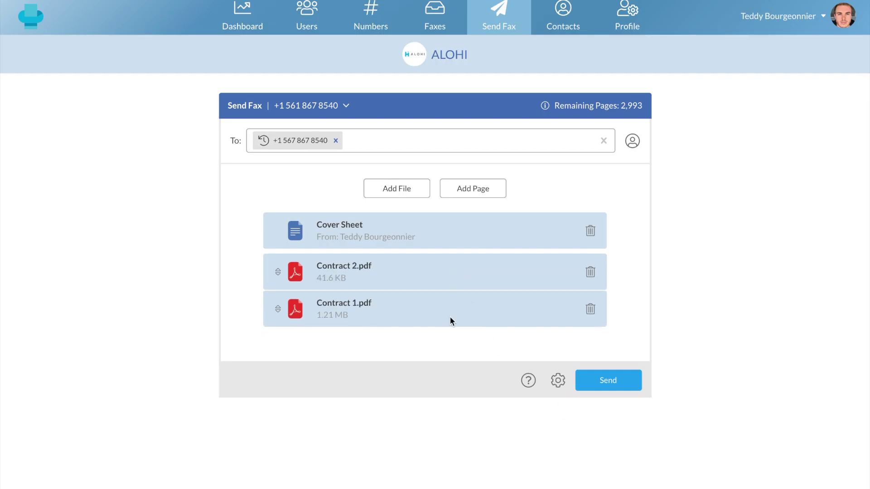
pyautogui.moveTo(439, 310); pyautogui.dragTo(446, 276)
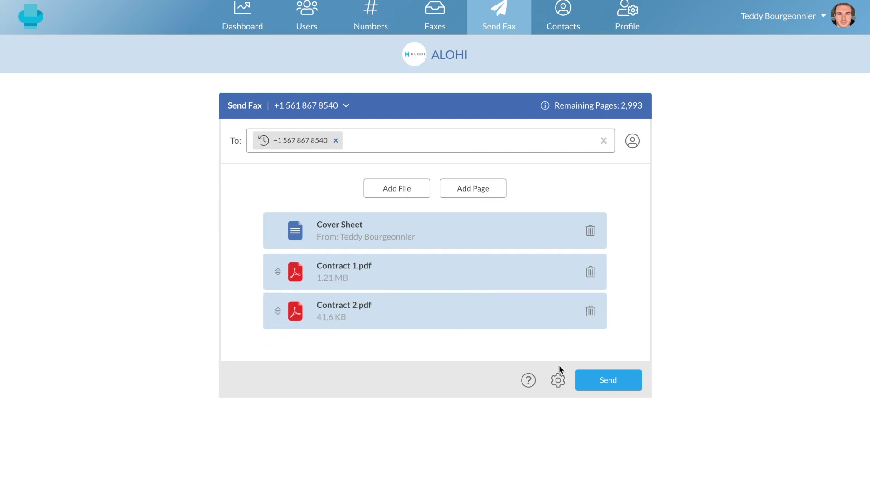
pyautogui.click(558, 379)
pyautogui.click(343, 172)
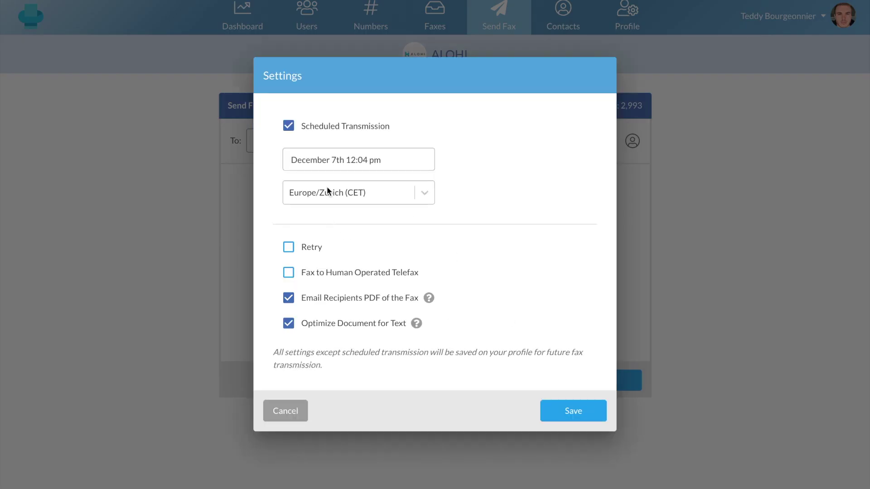
pyautogui.click(318, 163)
pyautogui.click(384, 344)
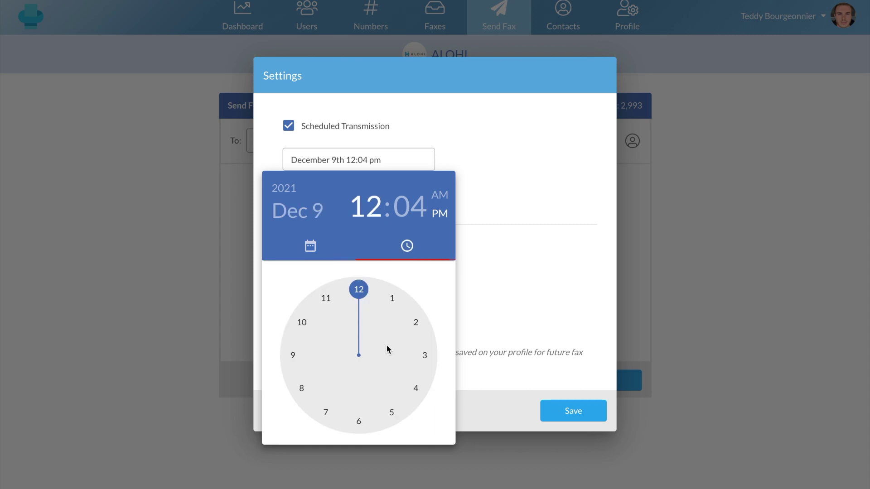
pyautogui.click(548, 414)
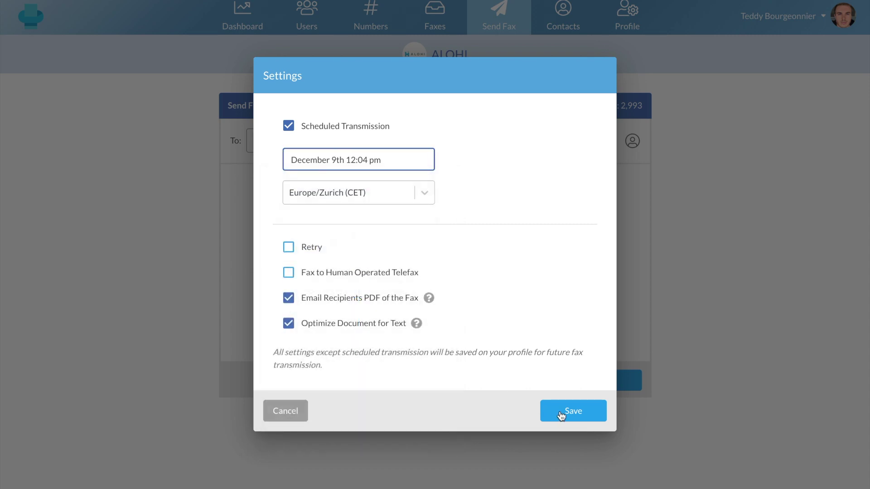
pyautogui.click(554, 413)
pyautogui.click(593, 383)
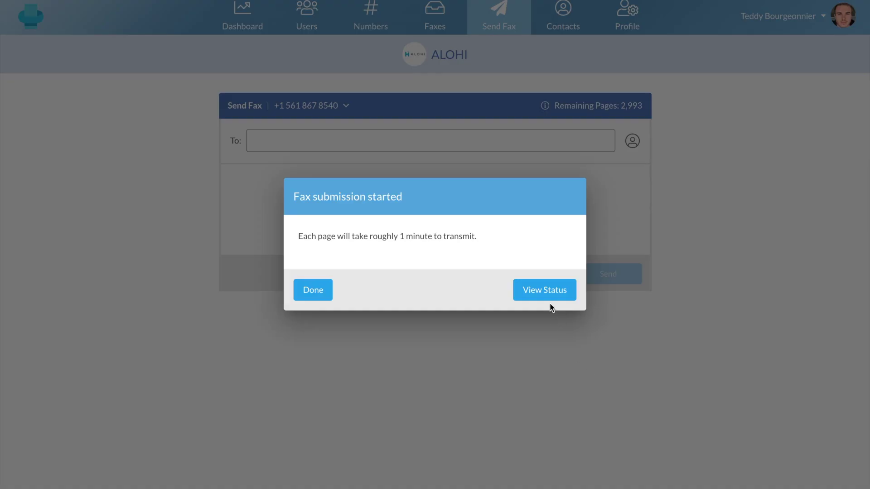
pyautogui.click(543, 293)
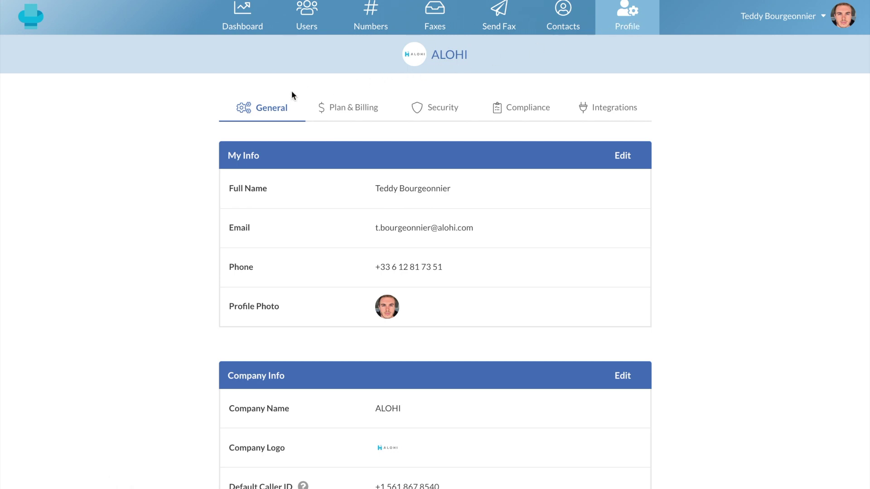
# Enter and exit edit mode on My Info, leaving name, email, phone and photo read-only.
pyautogui.click(622, 156)
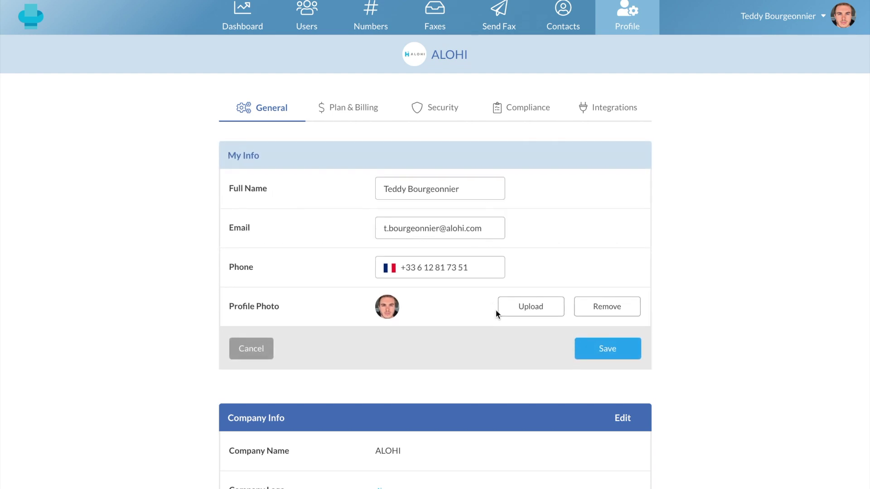
pyautogui.click(606, 348)
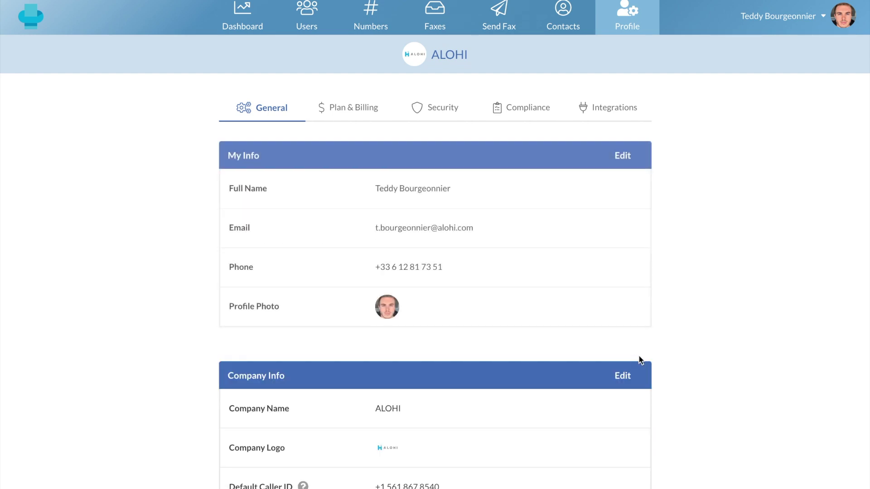
pyautogui.scroll(-3, 639, 359)
pyautogui.click(616, 223)
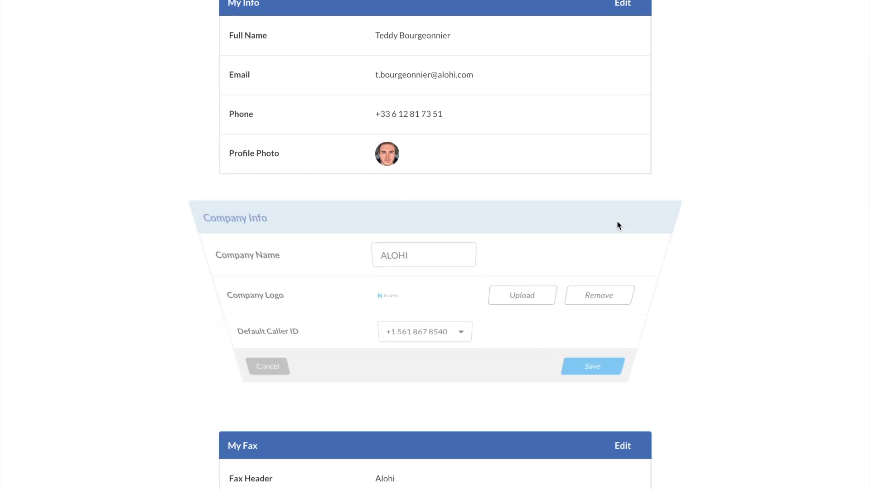
pyautogui.click(446, 337)
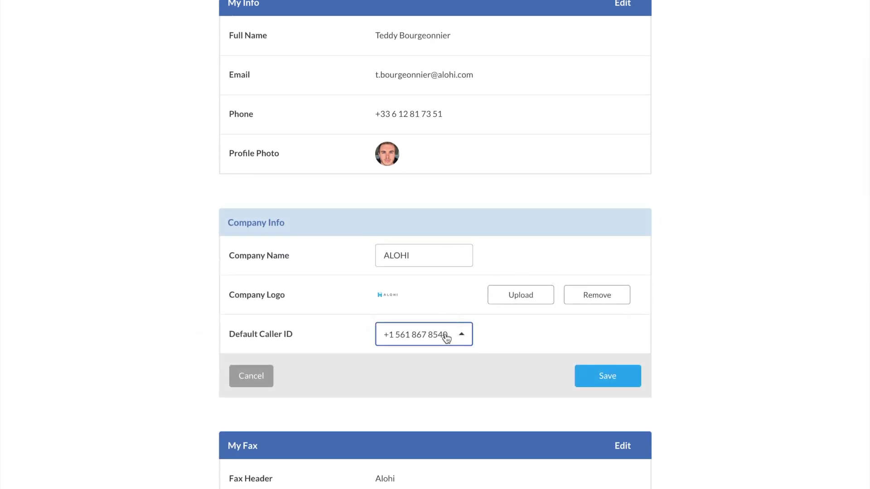
pyautogui.click(434, 312)
pyautogui.click(589, 374)
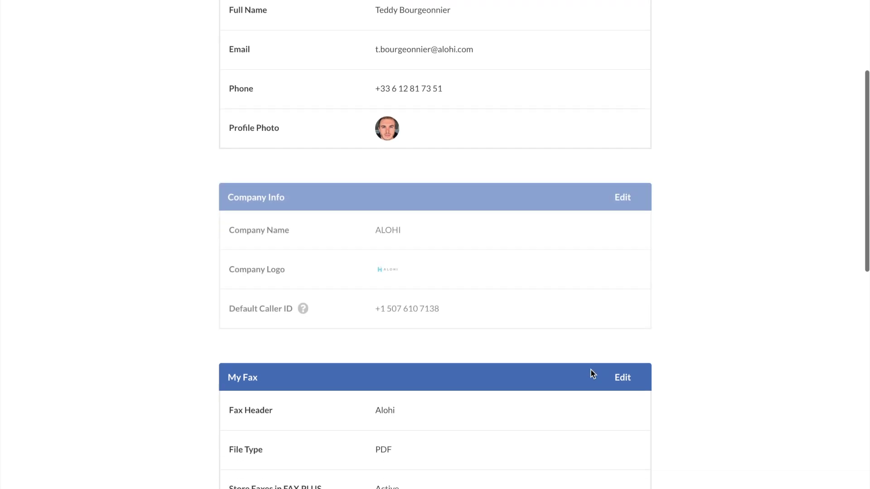
pyautogui.click(622, 314)
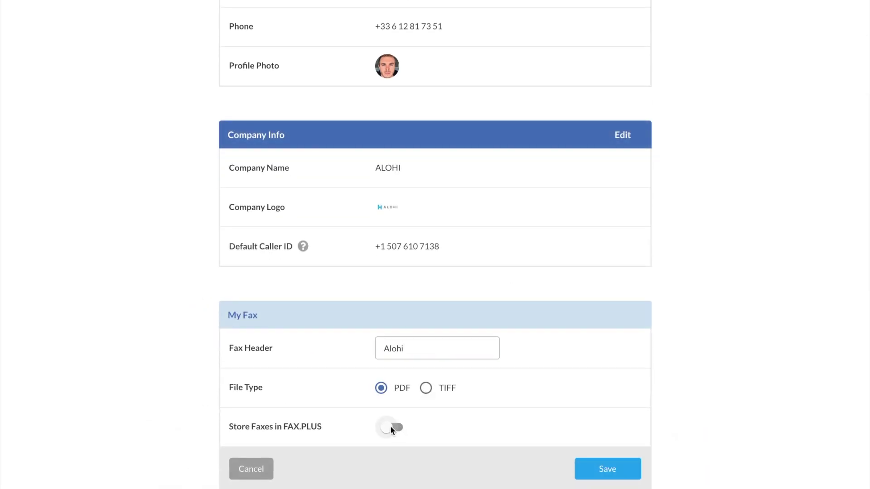
pyautogui.click(605, 465)
pyautogui.scroll(-3, 709, 428)
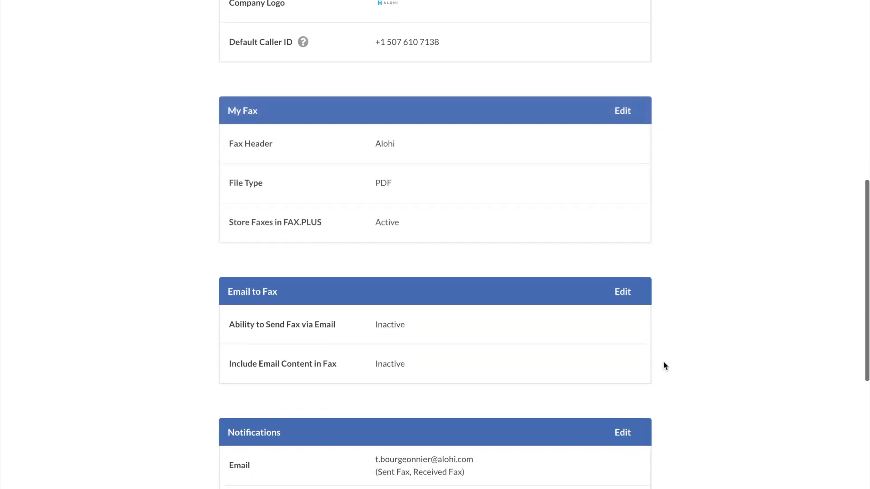
# Activate Email to Fax sending, including the email content in faxes.
pyautogui.click(621, 296)
pyautogui.click(397, 325)
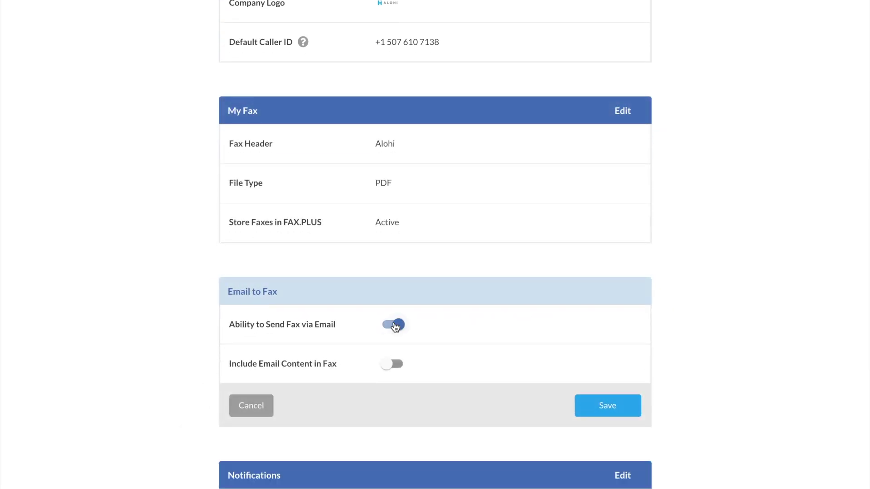
pyautogui.click(389, 366)
pyautogui.click(604, 407)
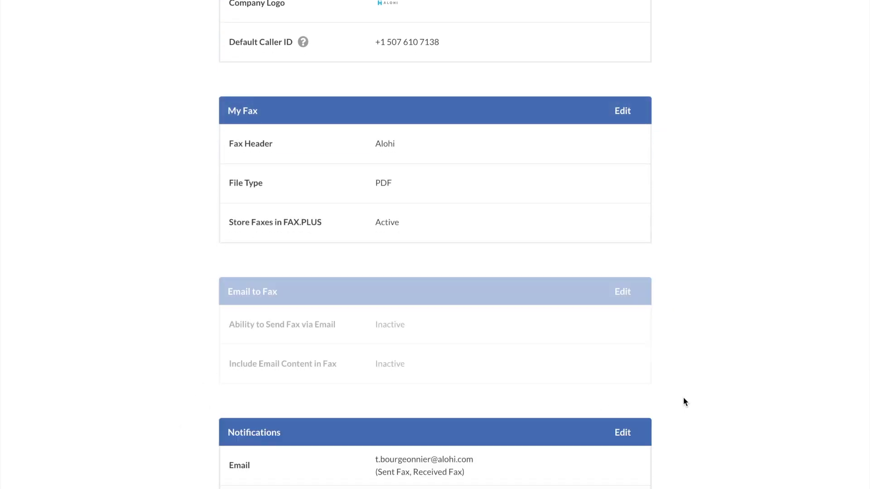
pyautogui.scroll(-3, 698, 395)
# Keep notify-and-attach for sent and received fax emails, then pass the Slack integration test.
pyautogui.click(622, 286)
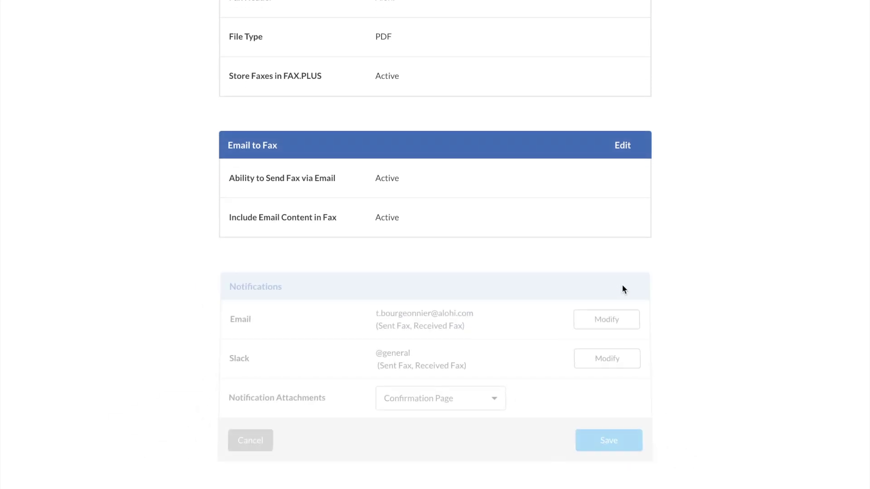
pyautogui.click(601, 327)
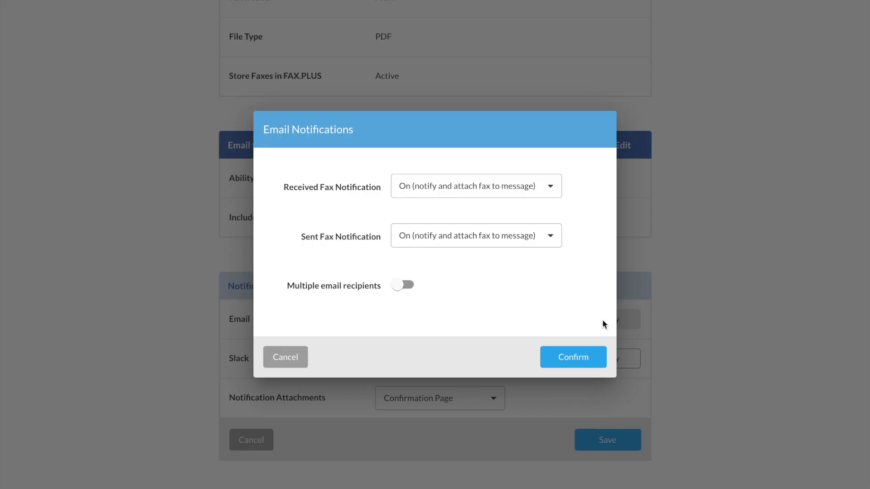
pyautogui.click(503, 188)
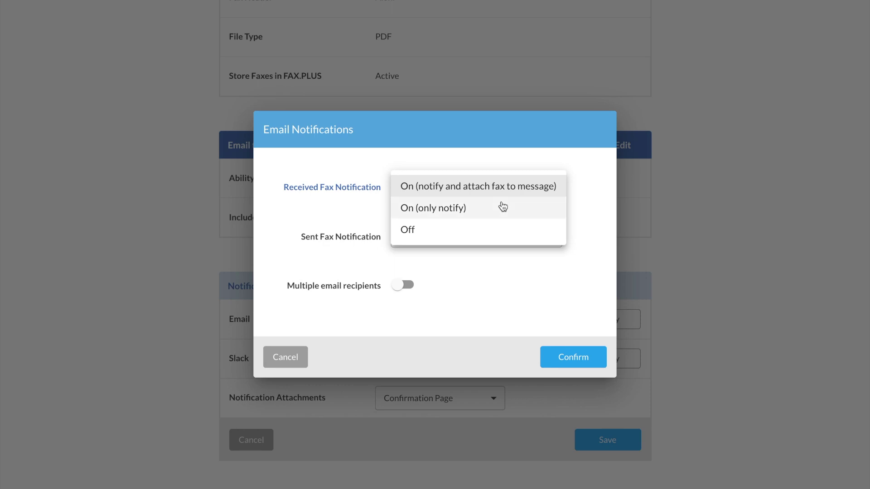
pyautogui.click(501, 188)
pyautogui.click(520, 231)
pyautogui.click(520, 236)
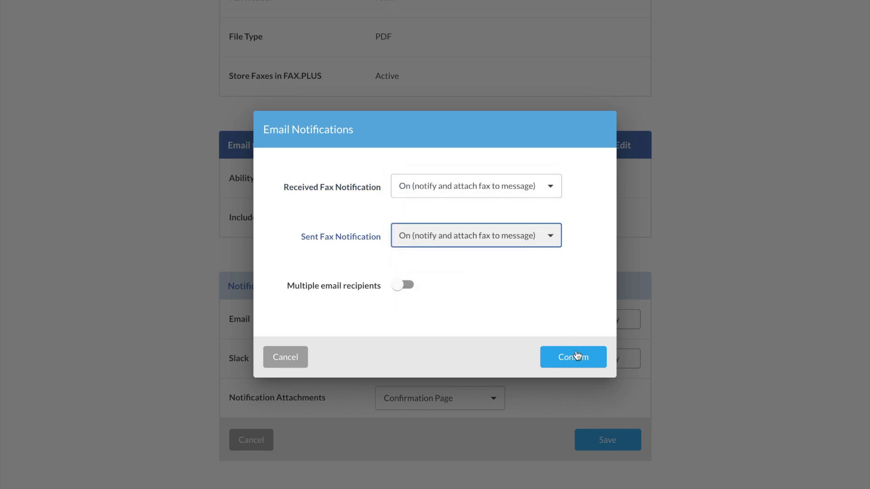
pyautogui.click(574, 357)
pyautogui.scroll(-2, 620, 385)
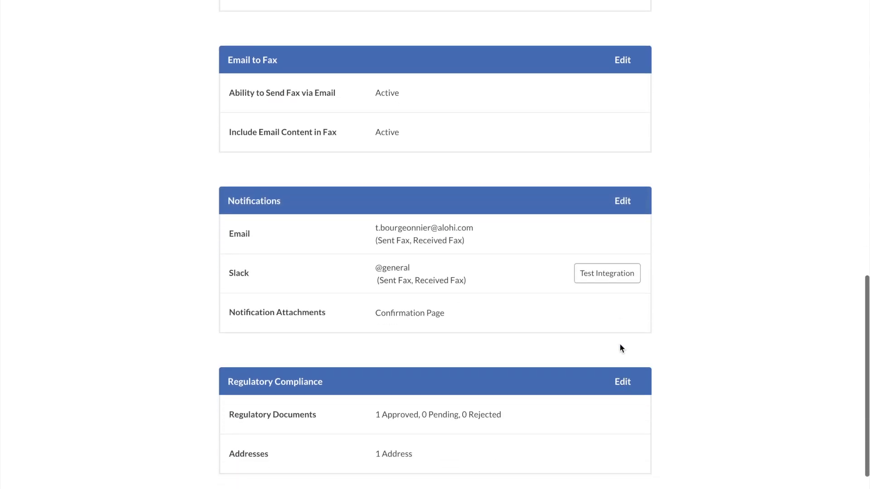
pyautogui.click(602, 281)
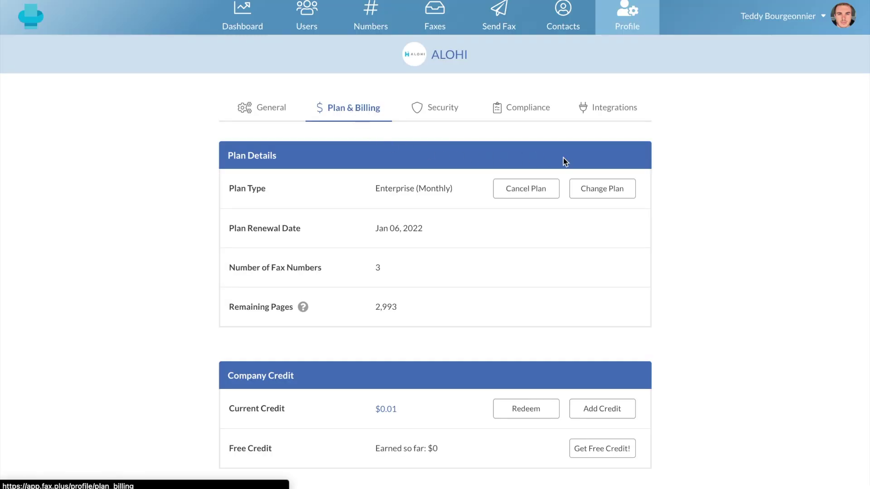
# Preview the Change Plan, Redeem Code and Add Credit dialogs, cancelling each one.
pyautogui.click(600, 192)
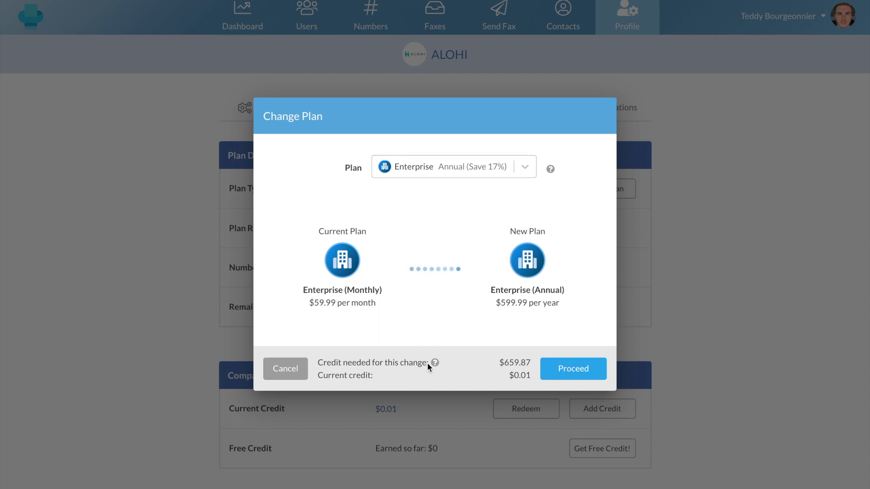
pyautogui.click(298, 370)
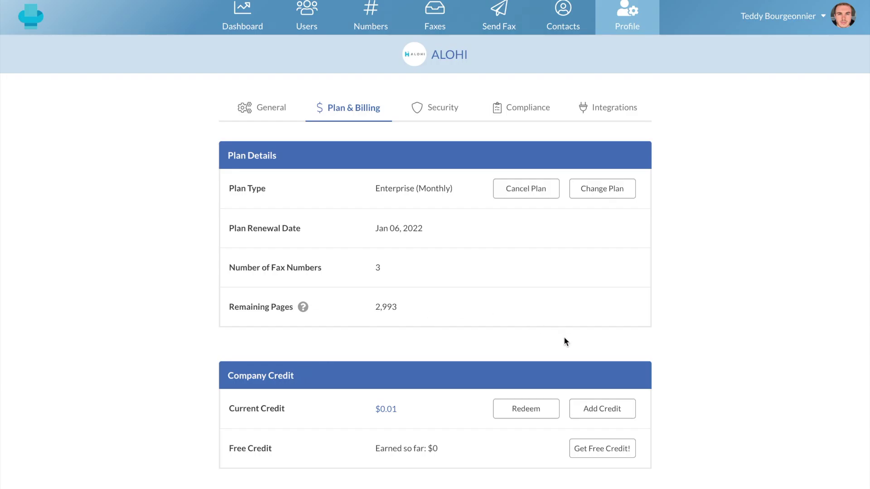
pyautogui.click(524, 409)
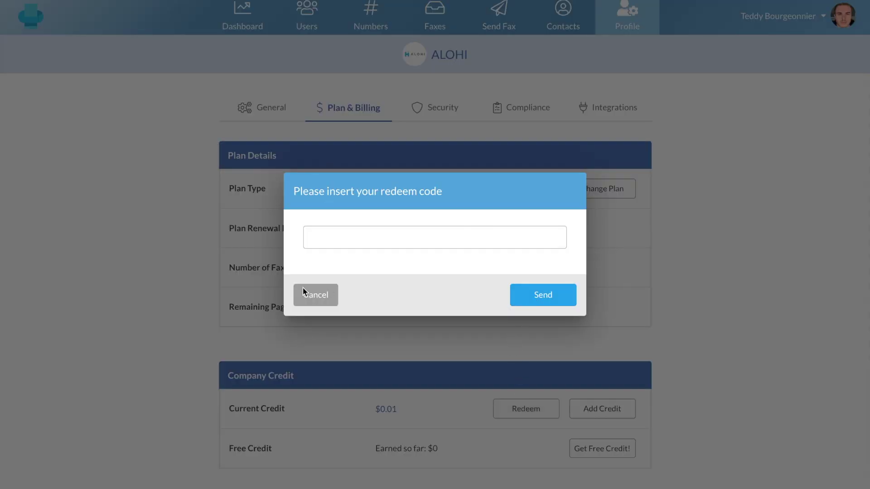
pyautogui.click(310, 296)
pyautogui.click(592, 408)
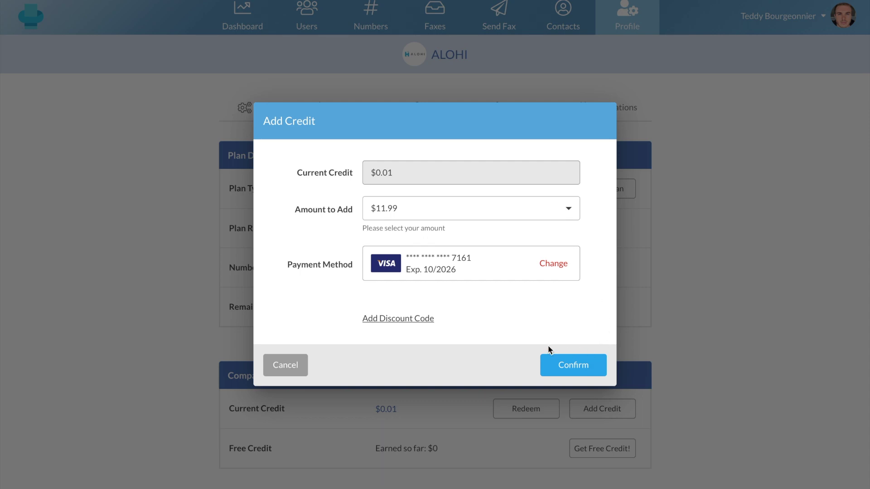
pyautogui.click(285, 365)
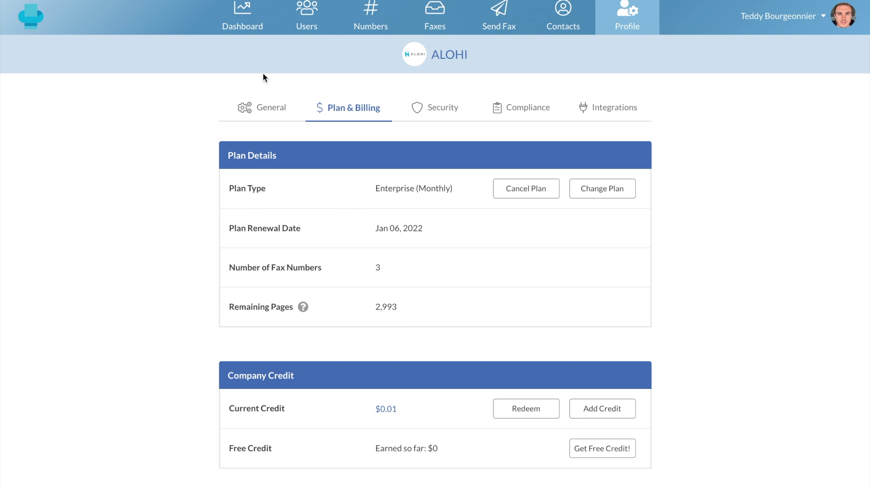
# Open and dismiss the dashboard upgrade request form, then return to Plan & Billing.
pyautogui.click(245, 28)
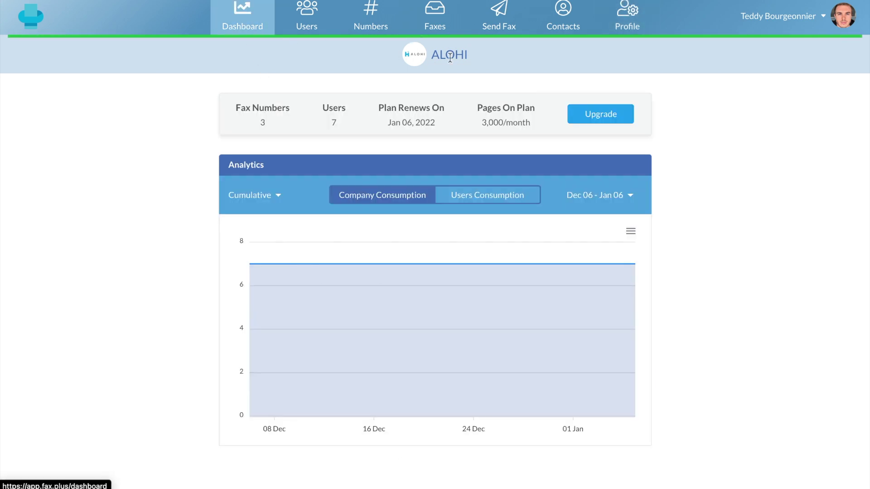
pyautogui.click(601, 114)
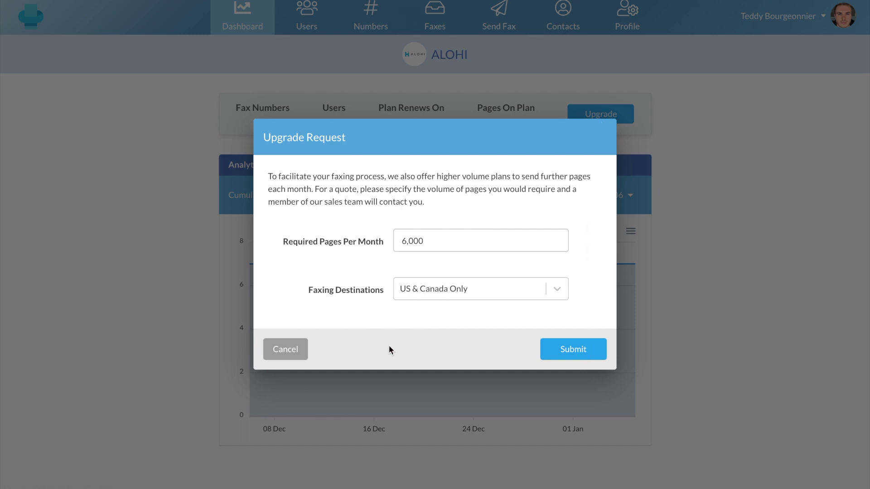
pyautogui.click(284, 349)
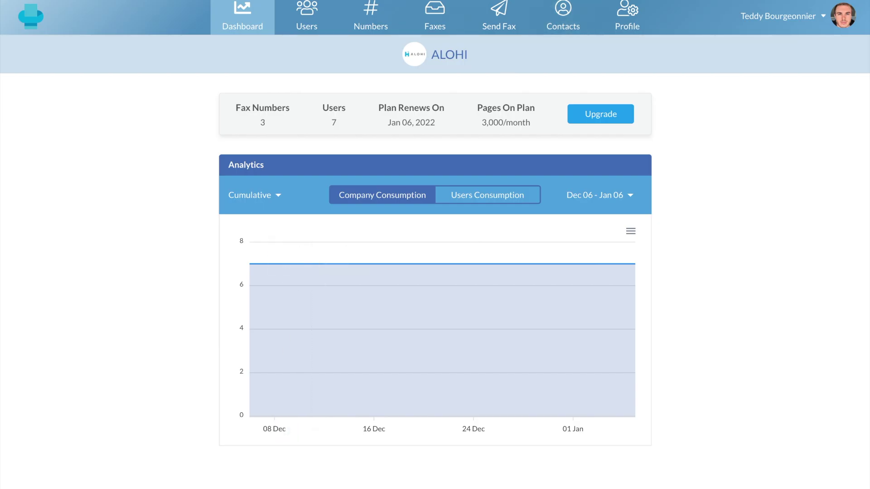
pyautogui.click(622, 24)
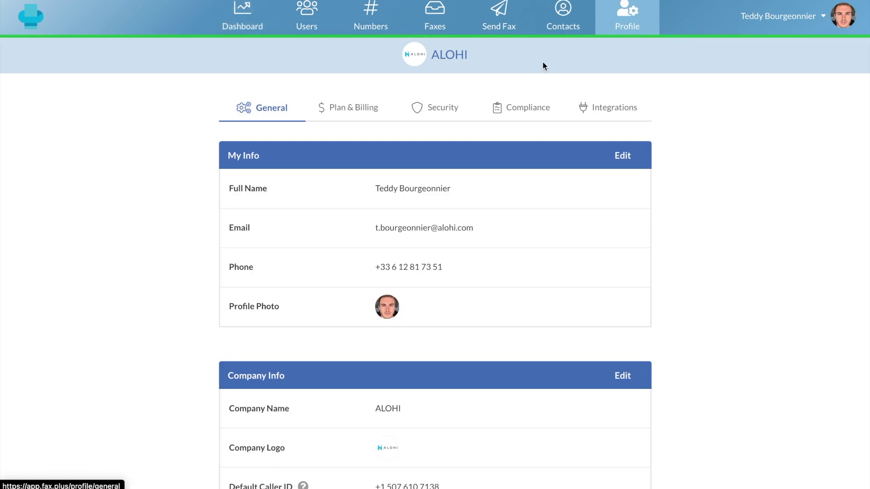
pyautogui.click(379, 107)
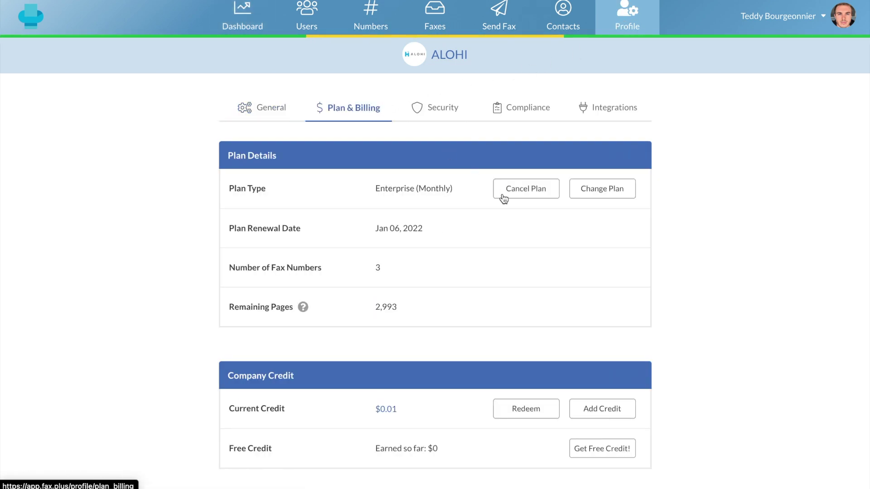
pyautogui.scroll(-1, 532, 273)
pyautogui.scroll(-2, 532, 273)
# Review the free credit invite, saved payment methods and payment history, closing each.
pyautogui.click(591, 336)
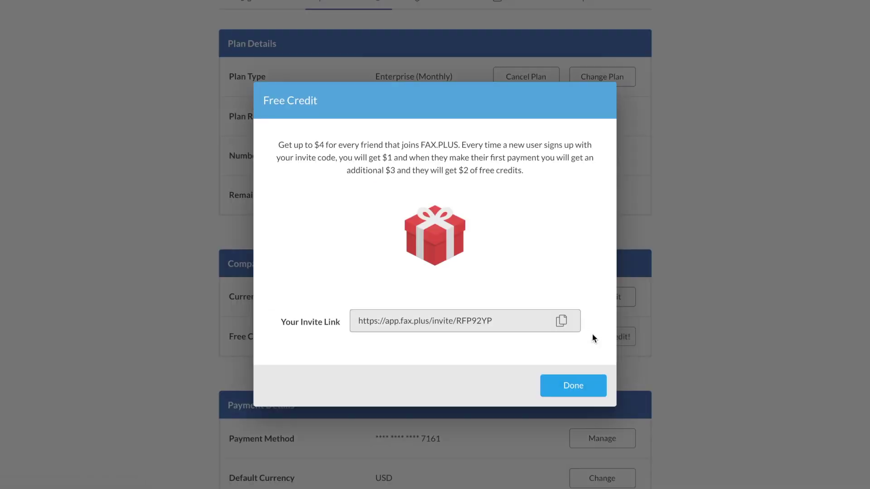
pyautogui.click(578, 386)
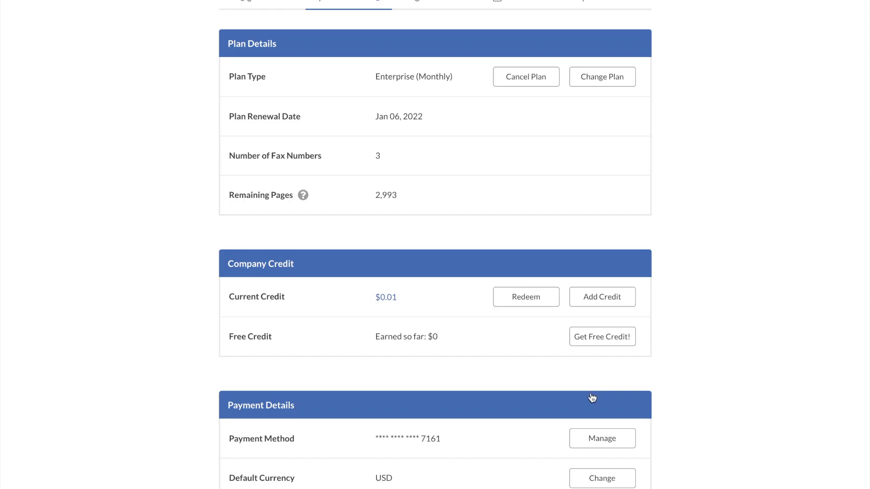
pyautogui.scroll(-1, 592, 394)
pyautogui.scroll(-1, 591, 393)
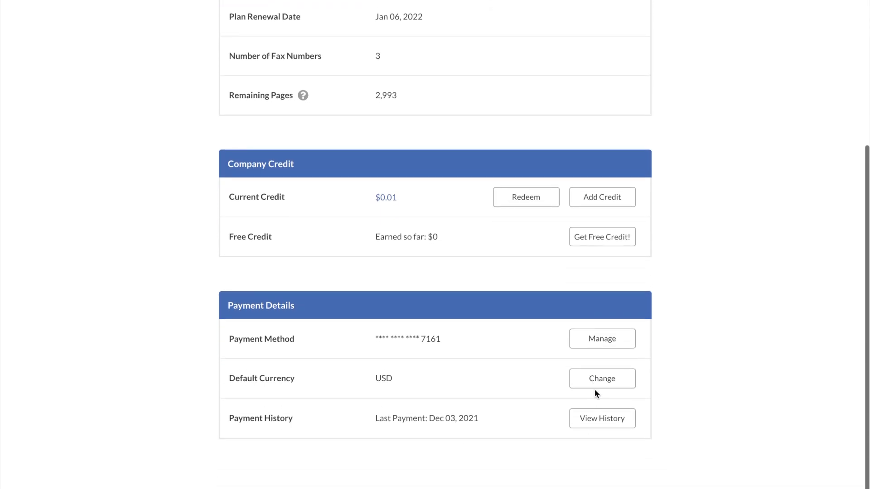
pyautogui.click(614, 348)
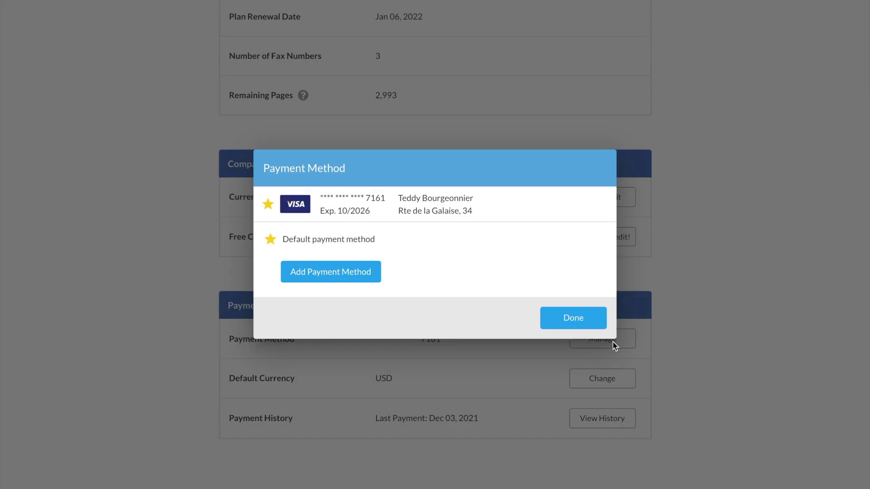
pyautogui.click(585, 324)
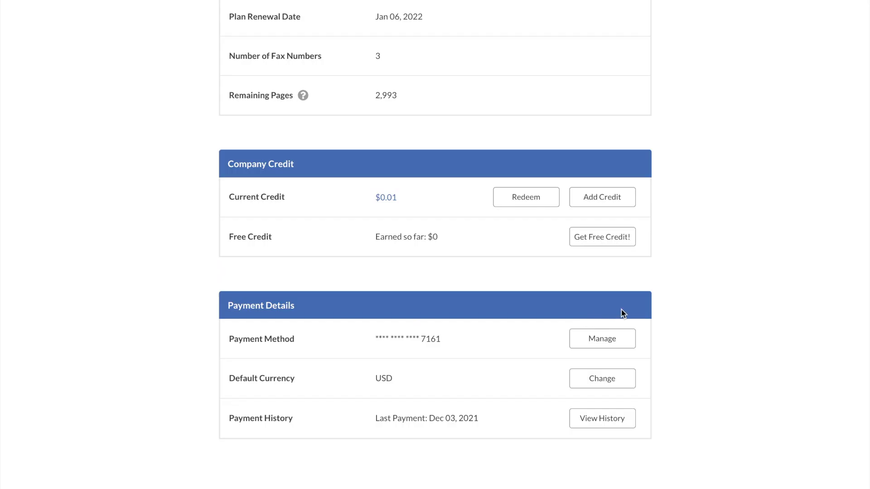
pyautogui.click(602, 418)
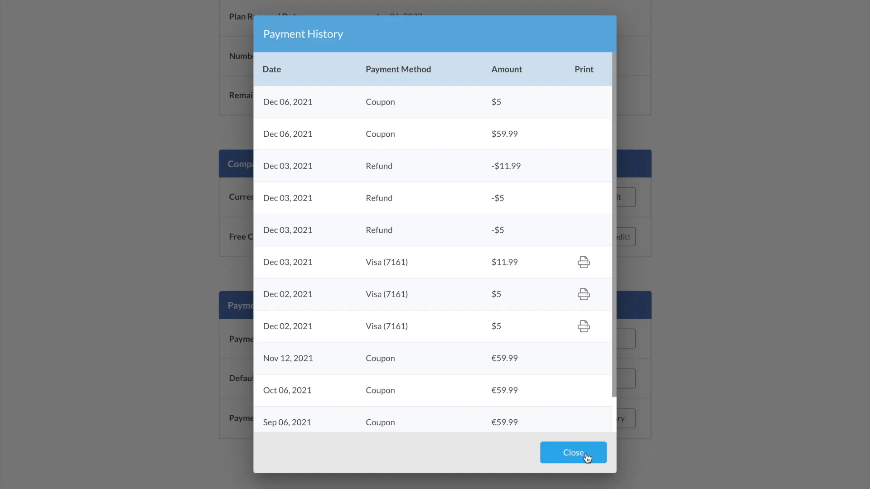
pyautogui.click(586, 456)
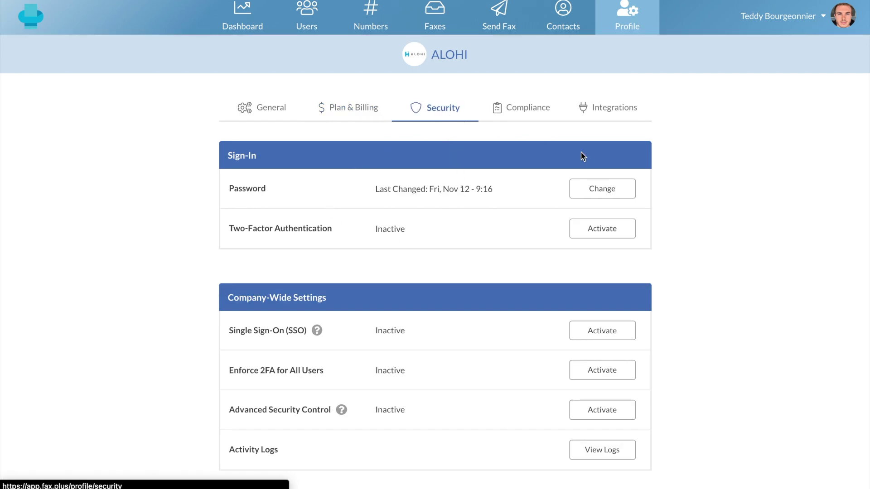
# Enable two-factor authentication with the 6-digit authenticator code, and cancel the SSO setup.
pyautogui.click(602, 230)
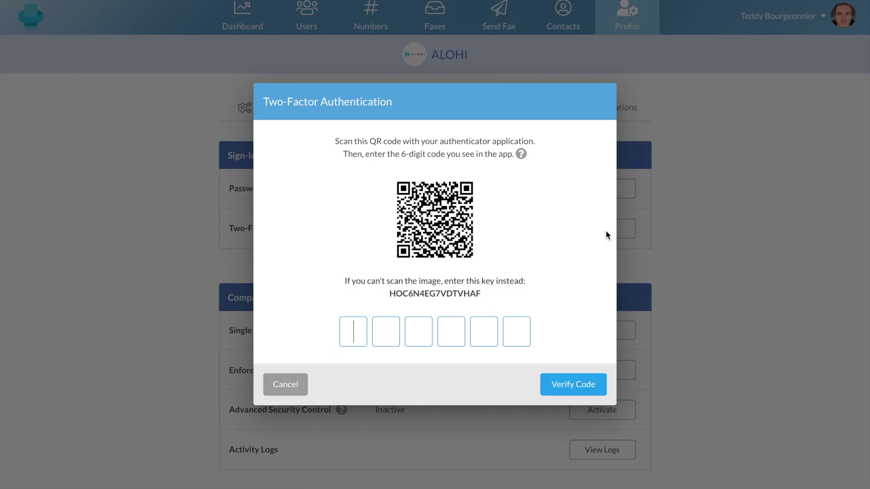
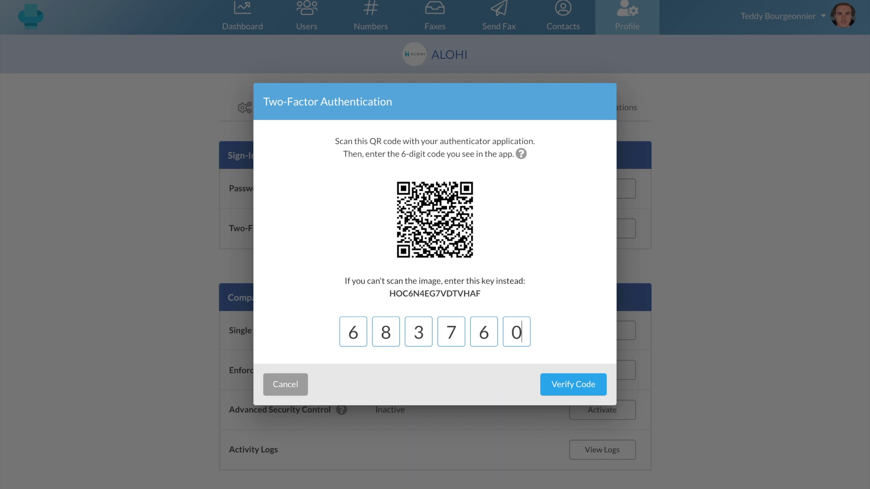
pyautogui.click(528, 367)
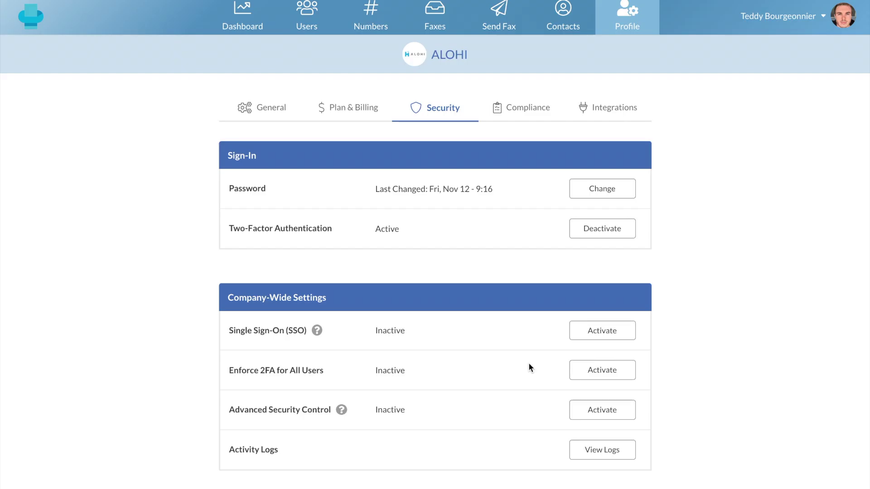
pyautogui.click(602, 333)
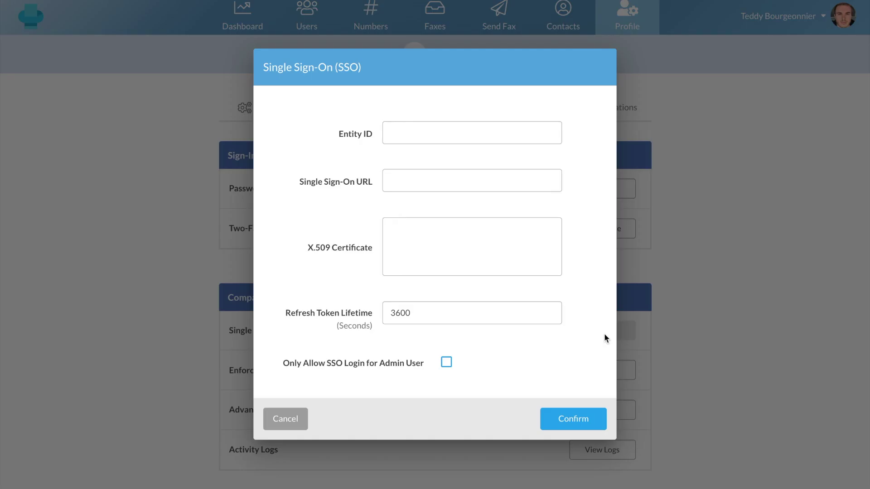
pyautogui.click(289, 423)
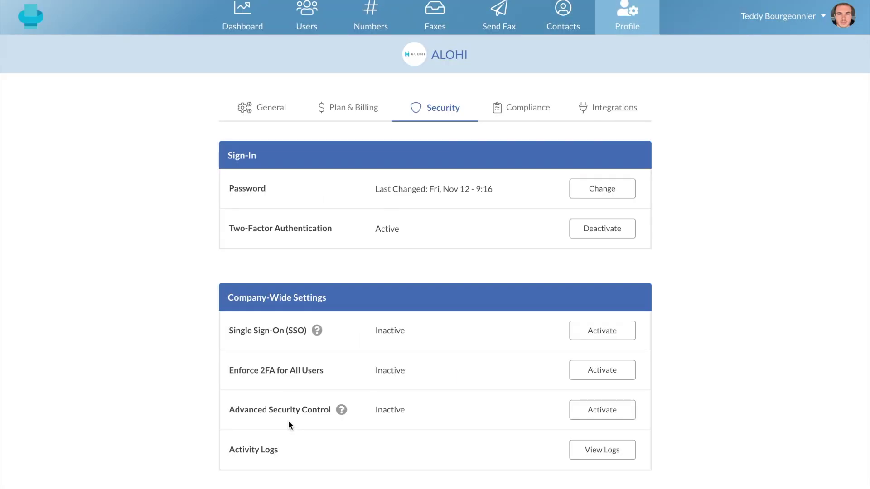
# Activate Advanced Security Control, then dismiss the contact-support notice after trying to disable it.
pyautogui.click(606, 412)
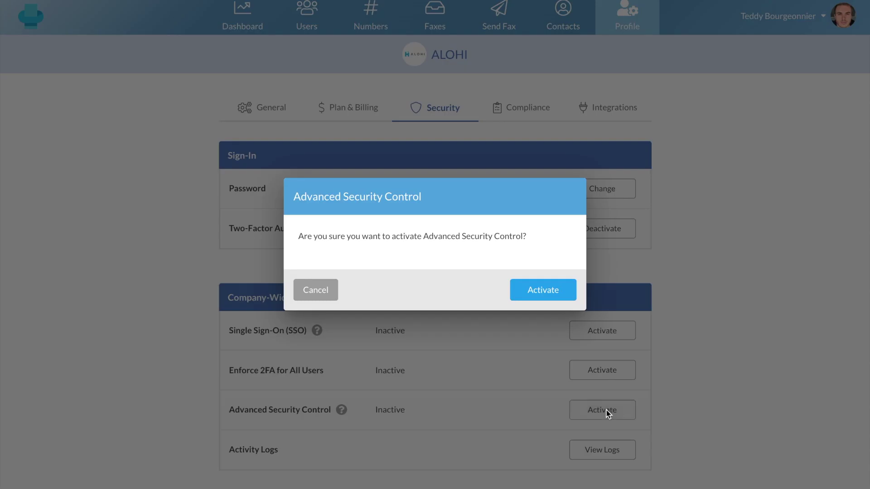
pyautogui.click(533, 299)
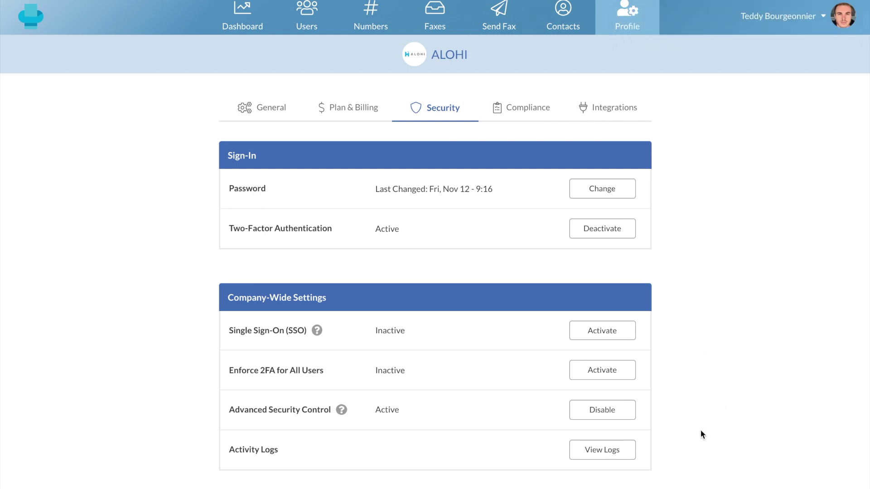
pyautogui.scroll(-1, 700, 432)
pyautogui.scroll(1, 702, 406)
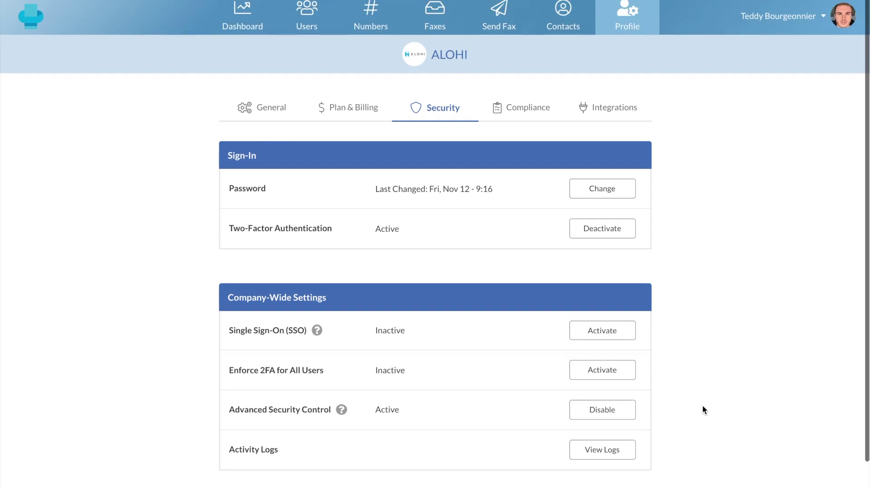
pyautogui.click(618, 412)
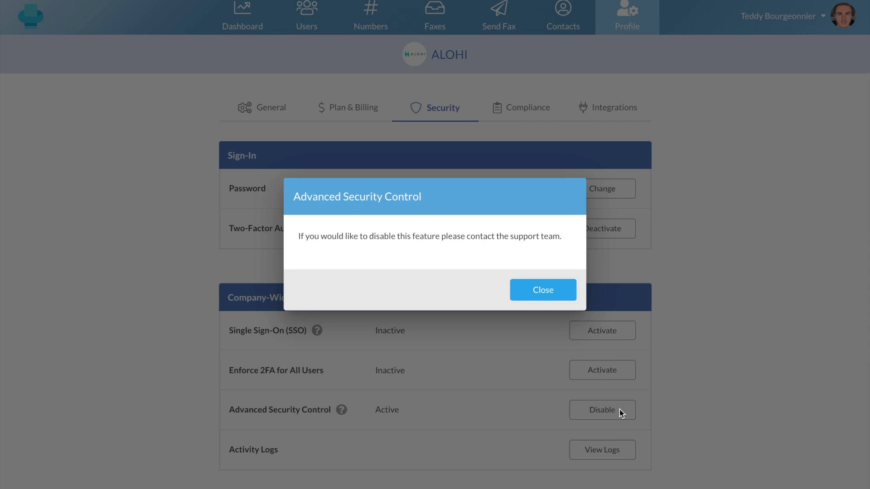
pyautogui.click(544, 297)
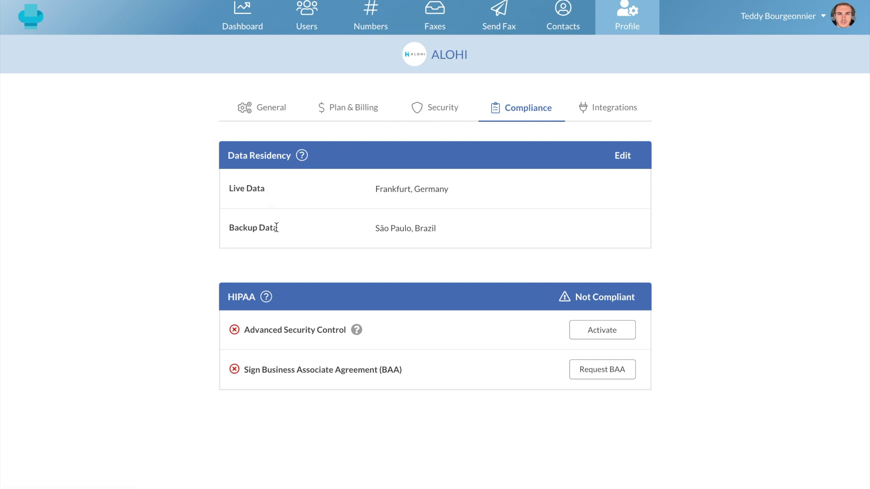
# Change the live data location from Frankfurt to Singapore and start the migration.
pyautogui.click(625, 158)
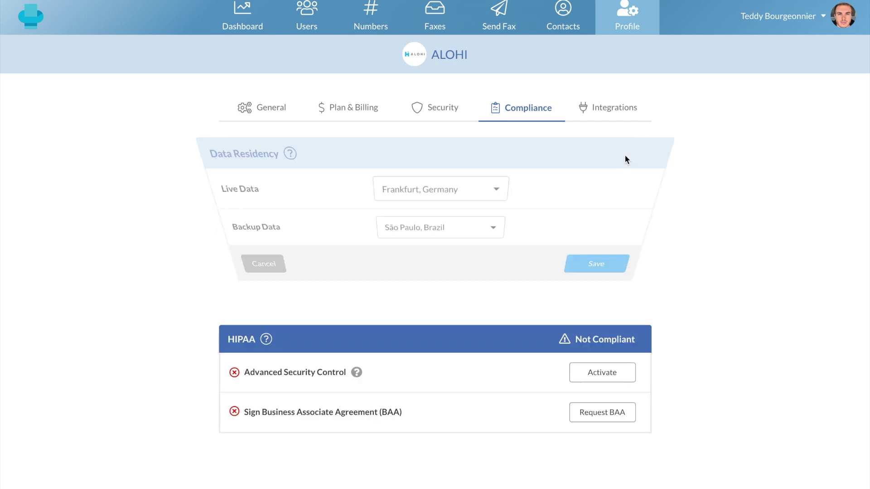
pyautogui.click(494, 192)
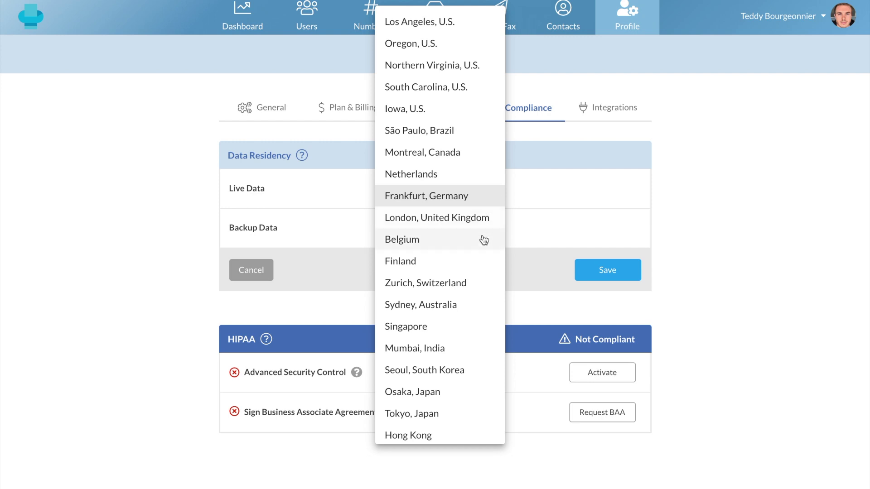
pyautogui.scroll(-1, 484, 240)
pyautogui.click(442, 300)
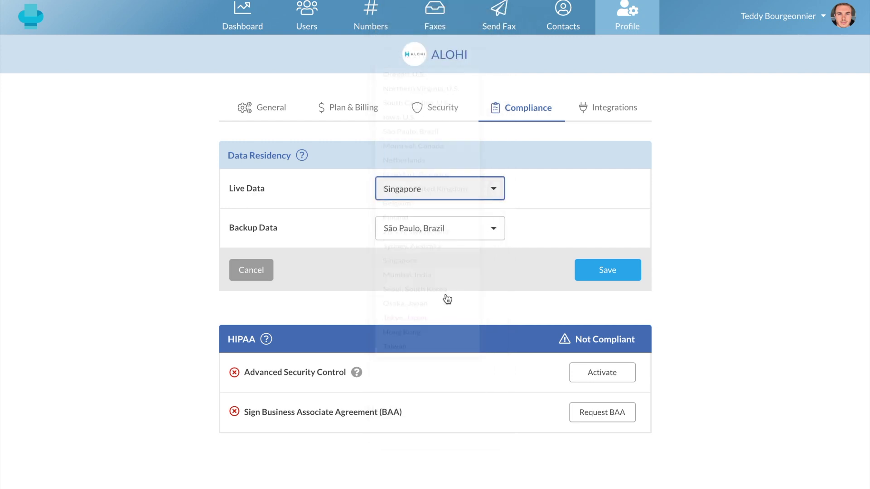
pyautogui.click(600, 270)
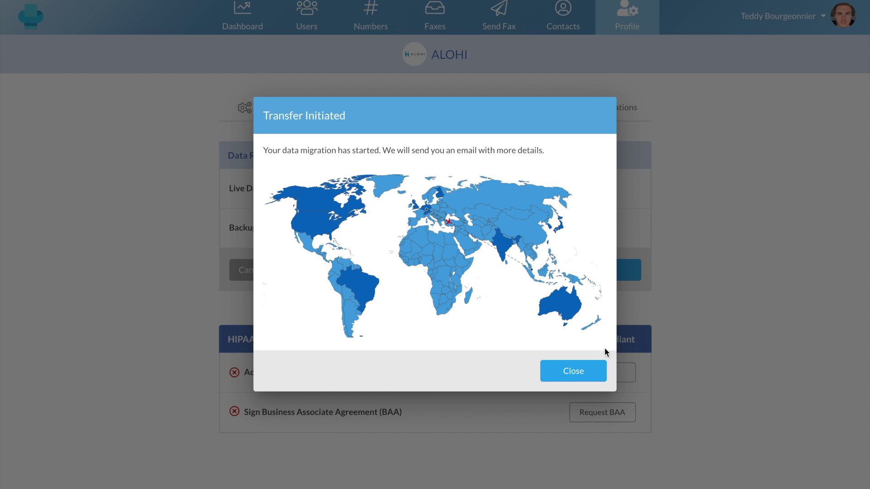
# Dismiss the transfer notice and request a Business Associate Agreement.
pyautogui.click(577, 371)
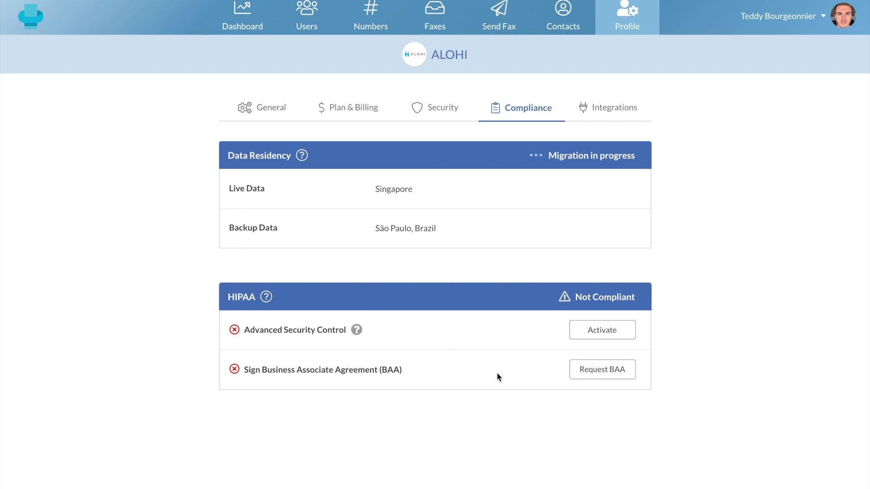
pyautogui.click(610, 377)
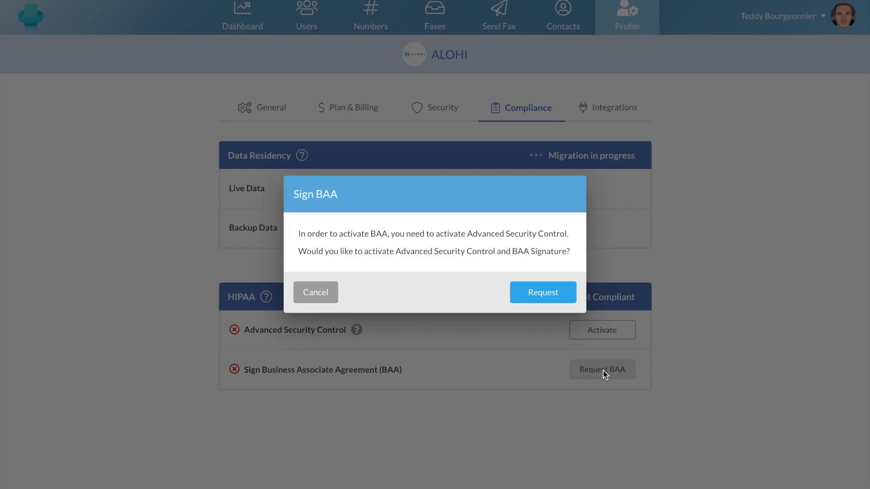
pyautogui.click(545, 302)
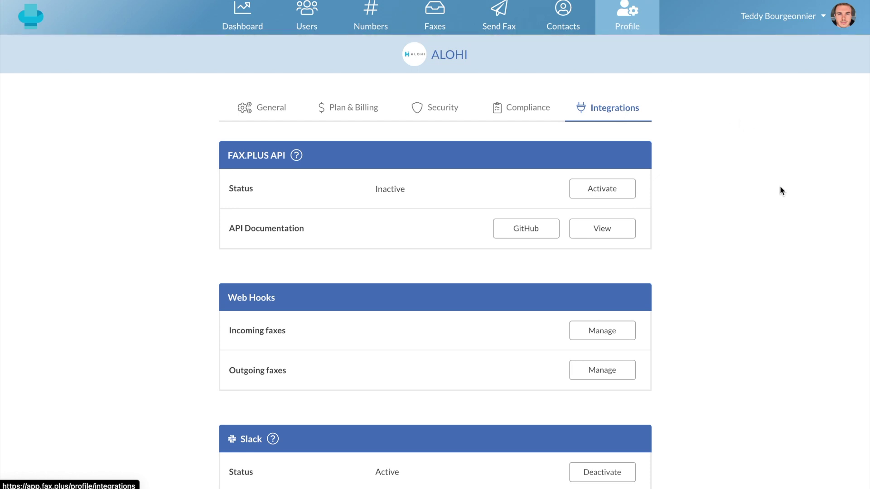
# Start activating the FAX.PLUS API, then cancel the Web Service Activation dialog.
pyautogui.click(610, 192)
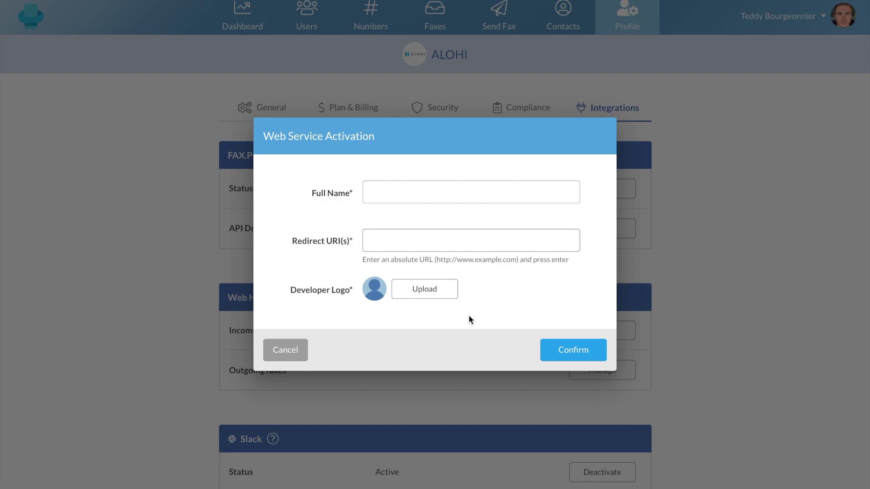
pyautogui.click(296, 350)
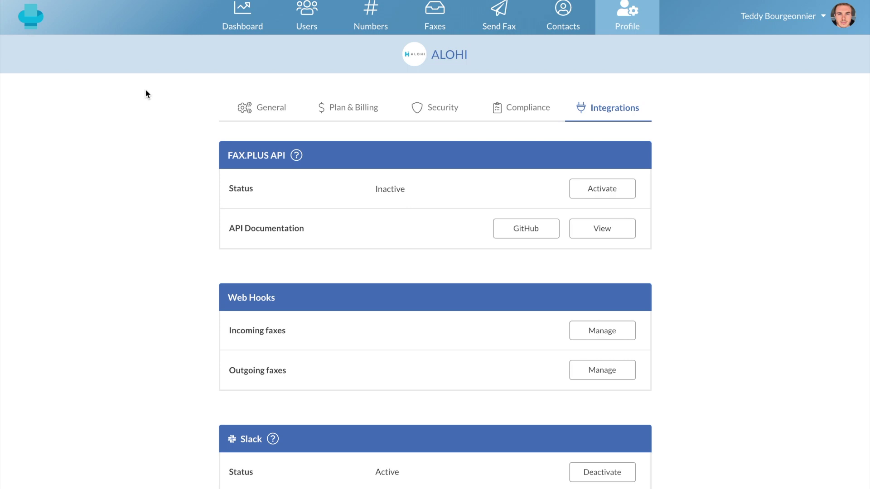
pyautogui.scroll(-1, 694, 202)
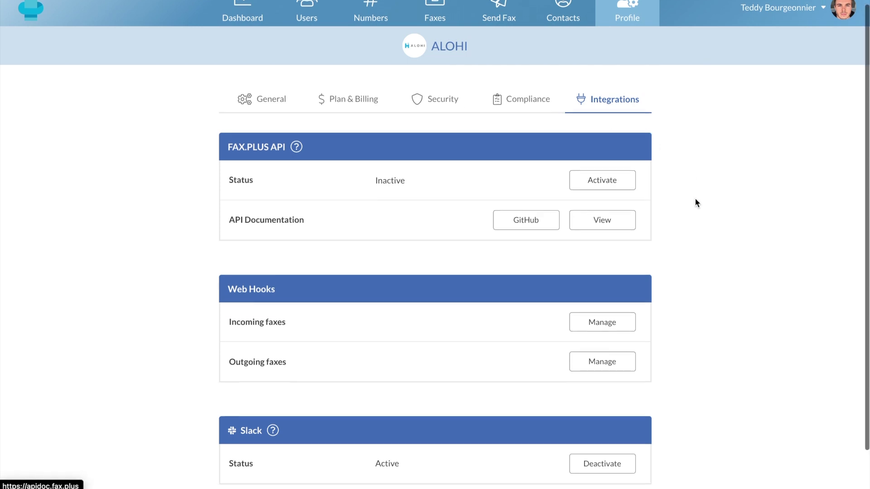
pyautogui.scroll(1, 694, 202)
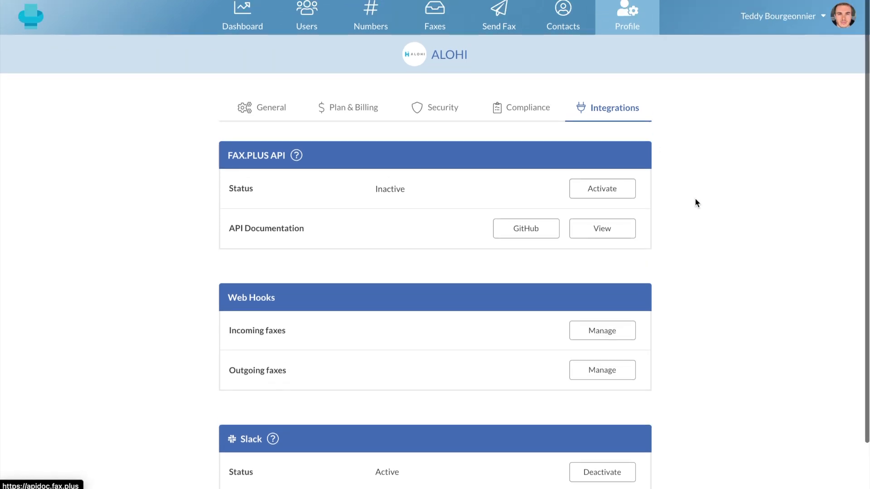